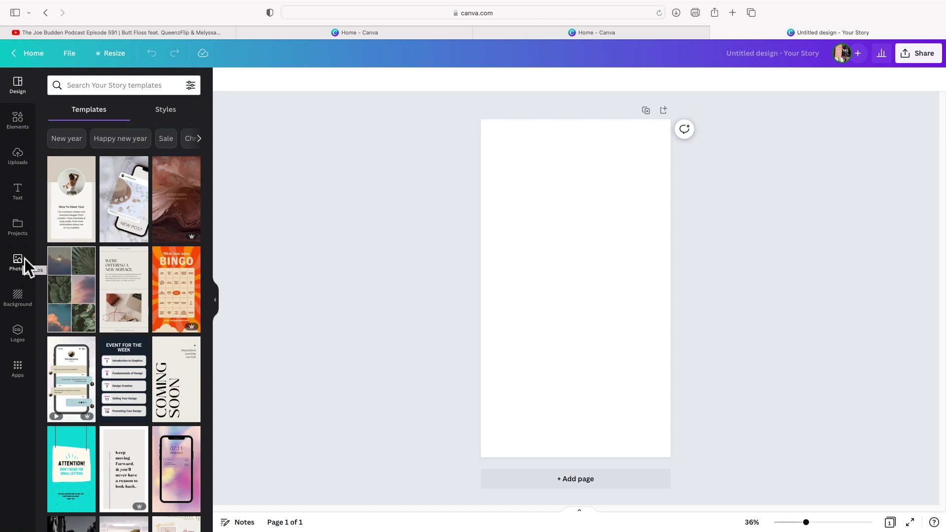
- Search the photos for "new home" and place the hand-holding-keys house photo, scaled down, in the page's upper-left corner
left_click(25, 259)
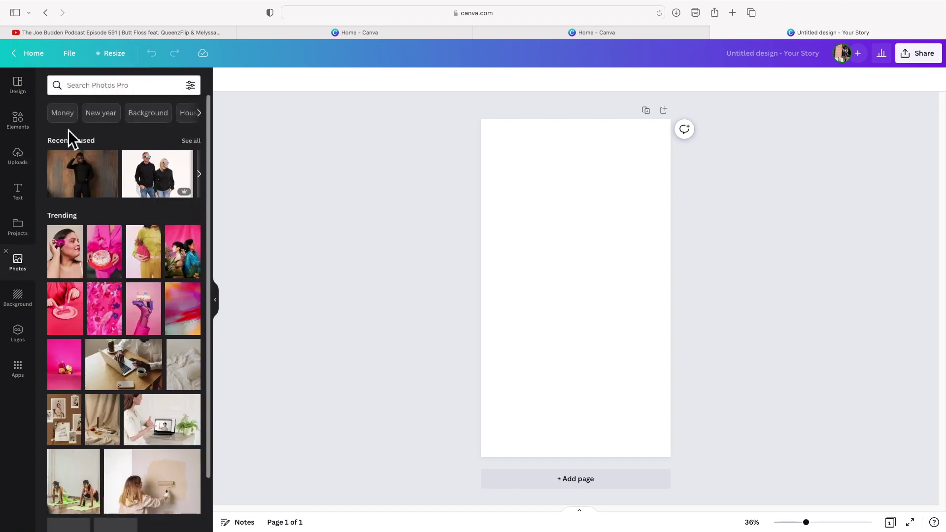
left_click(110, 98)
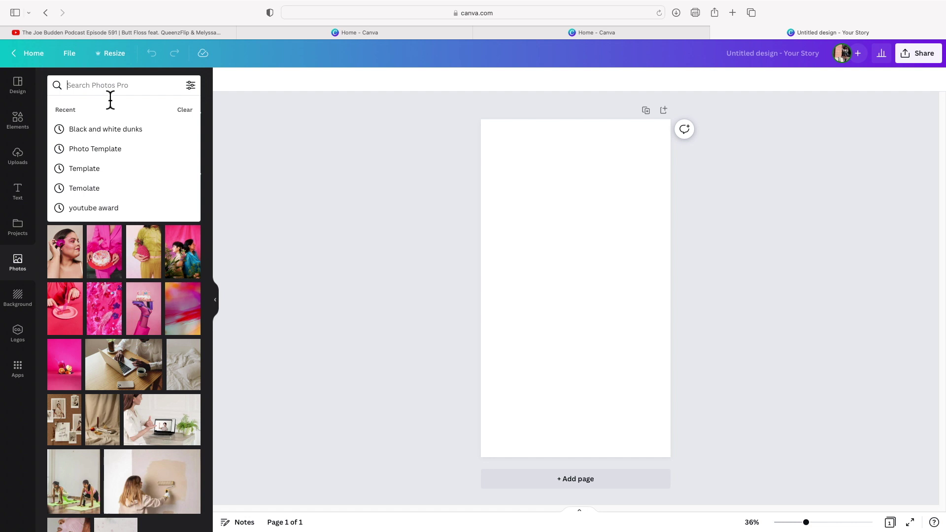
type("new home")
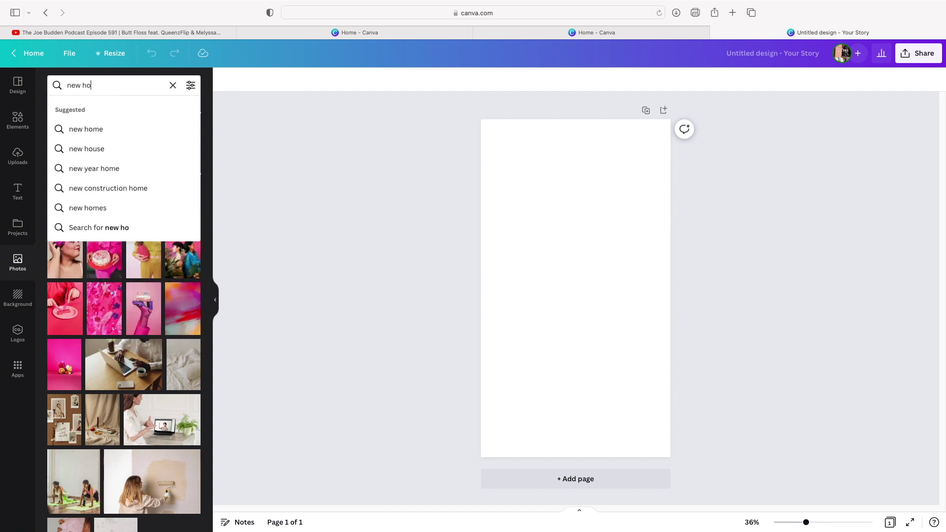
key("Return")
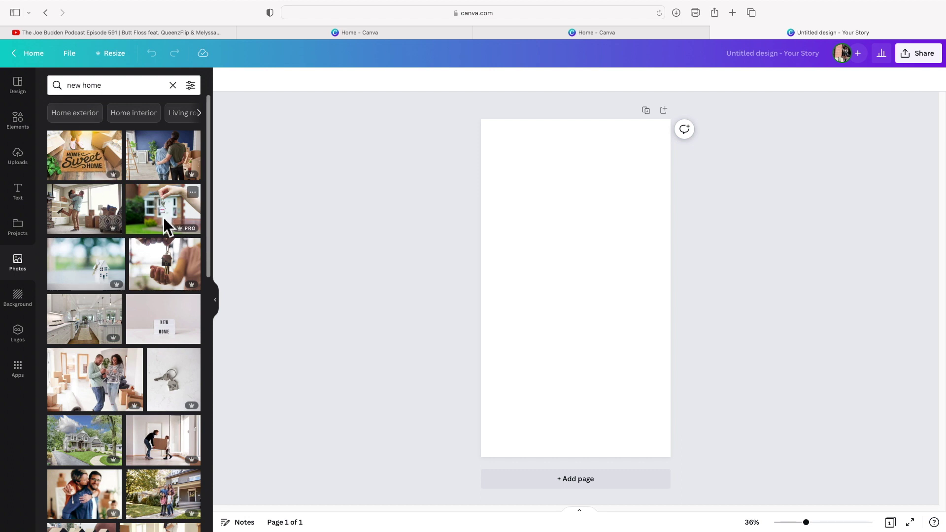
left_click_drag(167, 215, 558, 168)
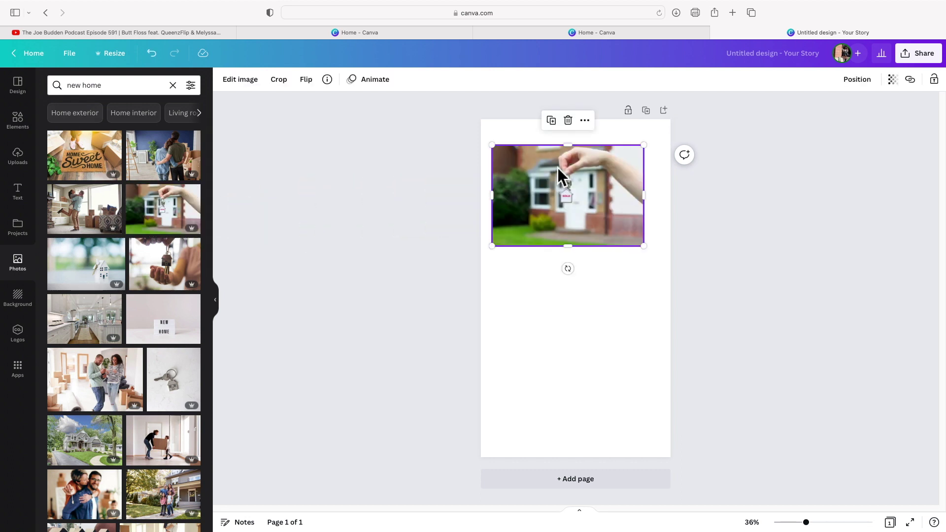
left_click_drag(643, 145, 544, 149)
- Add the photo of a wood-framed house under construction and fit it to about 647 x 430 in the page's upper-right corner
scroll(109, 424, "down", 6)
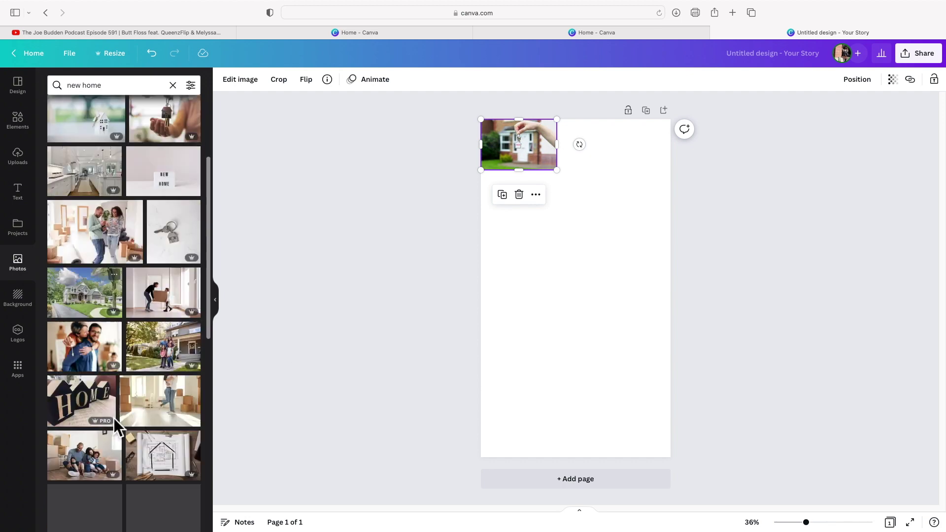
scroll(136, 410, "down", 2)
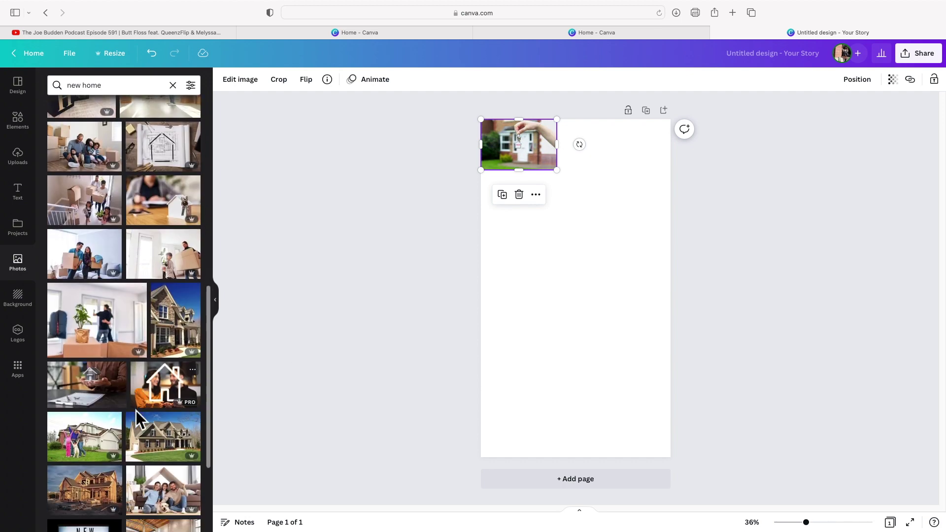
scroll(135, 410, "down", 1)
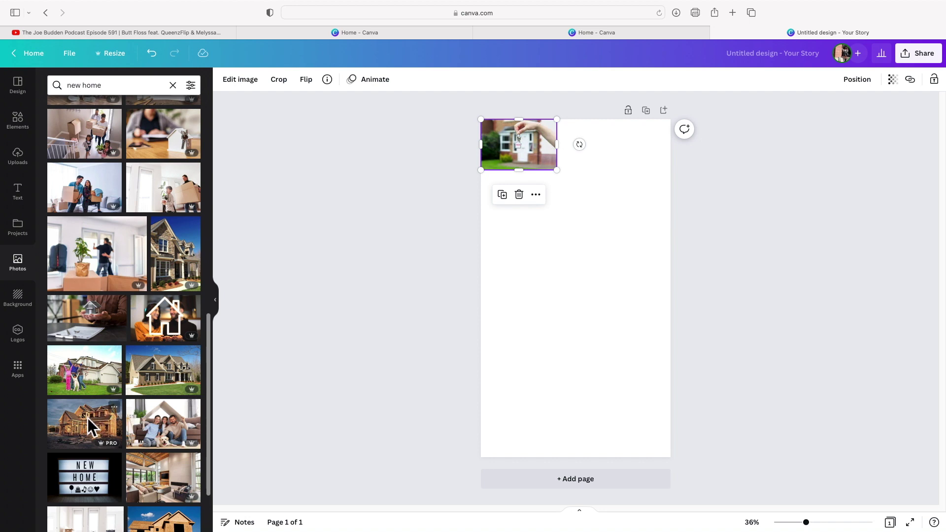
left_click_drag(91, 426, 535, 237)
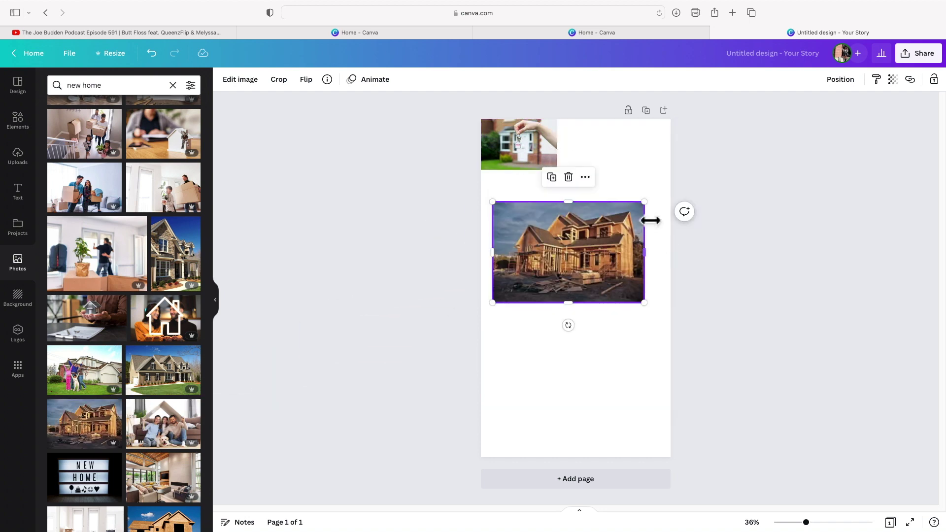
left_click_drag(644, 202, 587, 239)
left_click_drag(531, 287, 593, 170)
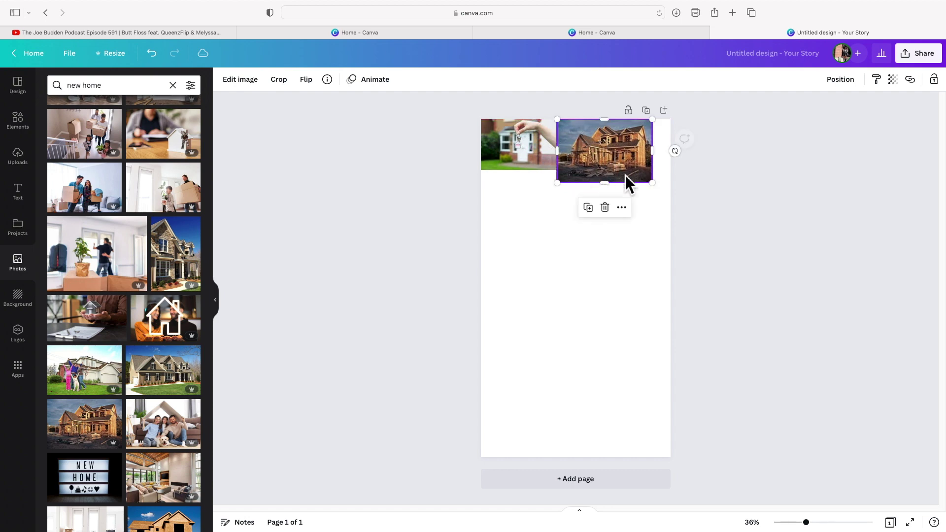
left_click_drag(652, 182, 667, 196)
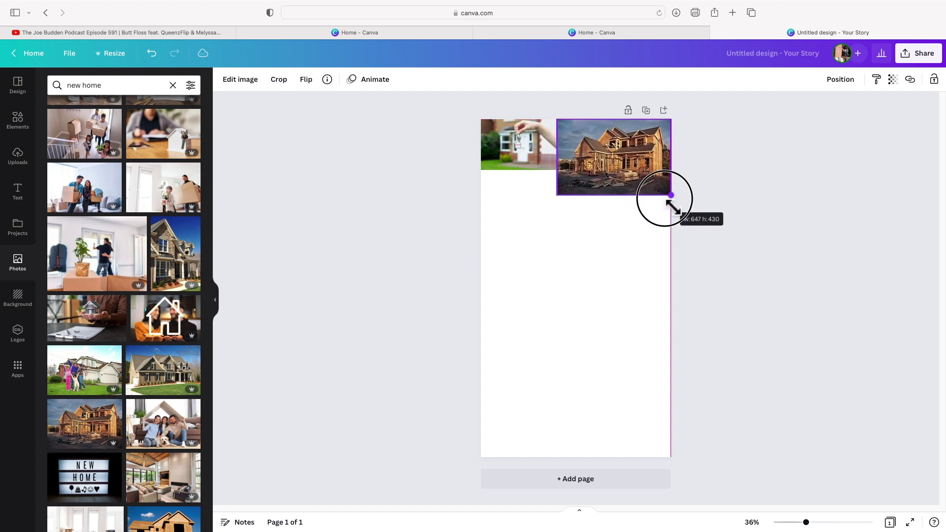
left_click(572, 334)
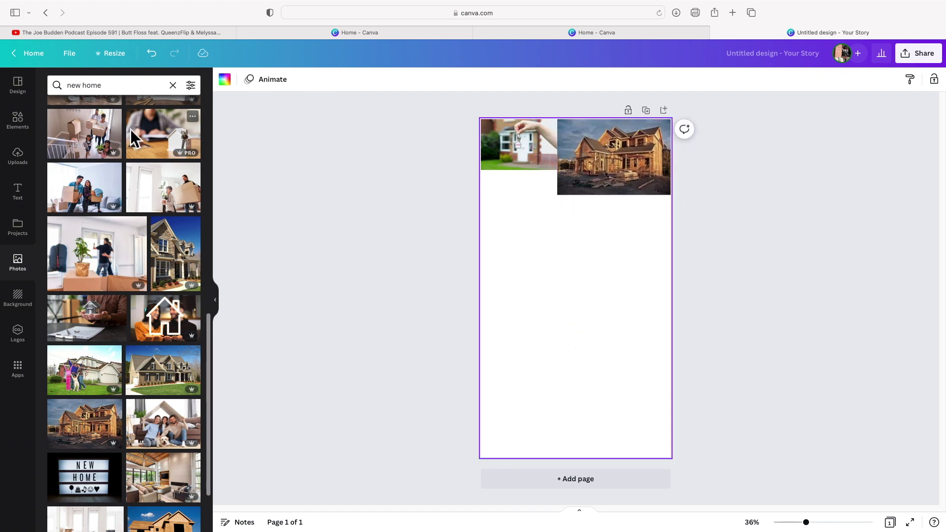
- Search the photos for "black love"
left_click(124, 85)
triple_click(87, 85)
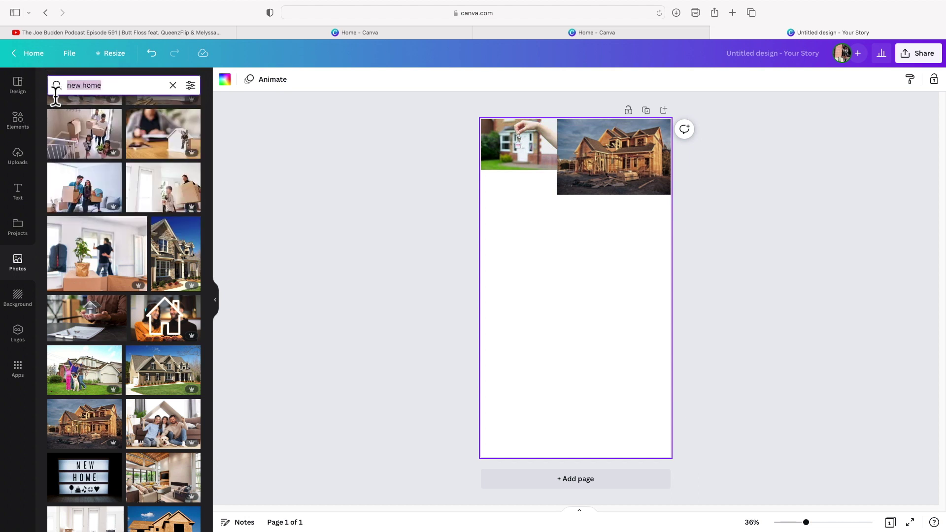
type("black")
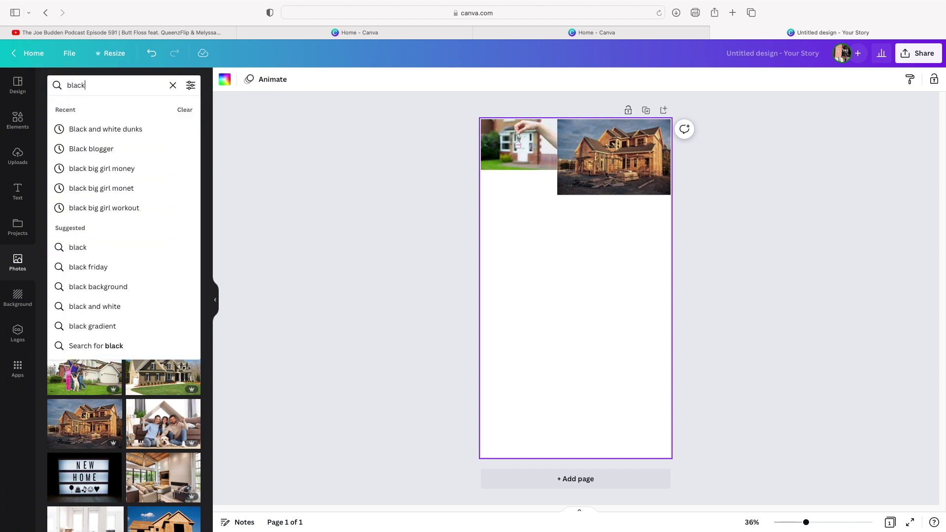
type(" lo")
key("BackSpace")
type("ove")
key("Return")
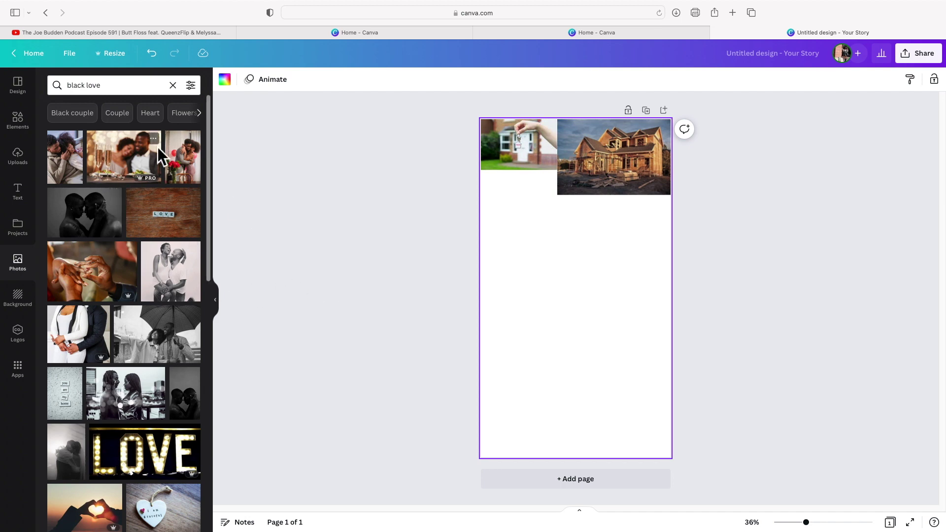
- Add the photo of the embracing couple, scale and crop it to a near-square, and place it at the page's left edge over the keys photo's lower part
left_click_drag(81, 161, 508, 214)
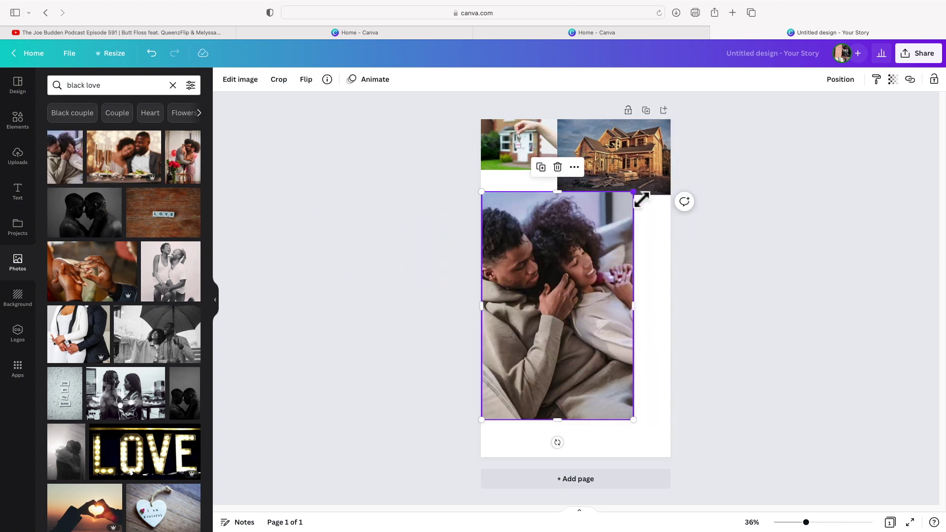
left_click_drag(641, 199, 549, 313)
left_click_drag(515, 359, 516, 216)
left_click_drag(551, 173, 563, 175)
left_click_drag(564, 217, 571, 226)
left_click_drag(533, 275, 536, 245)
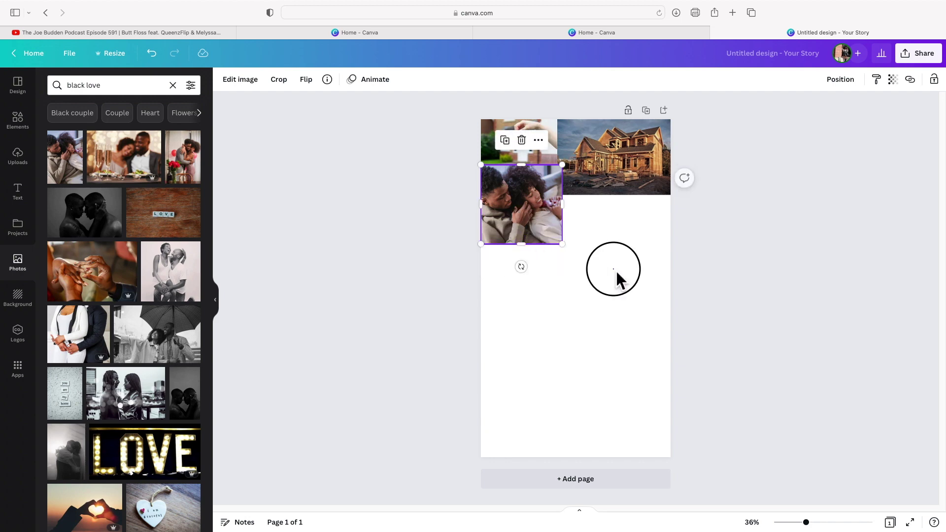
left_click(614, 270)
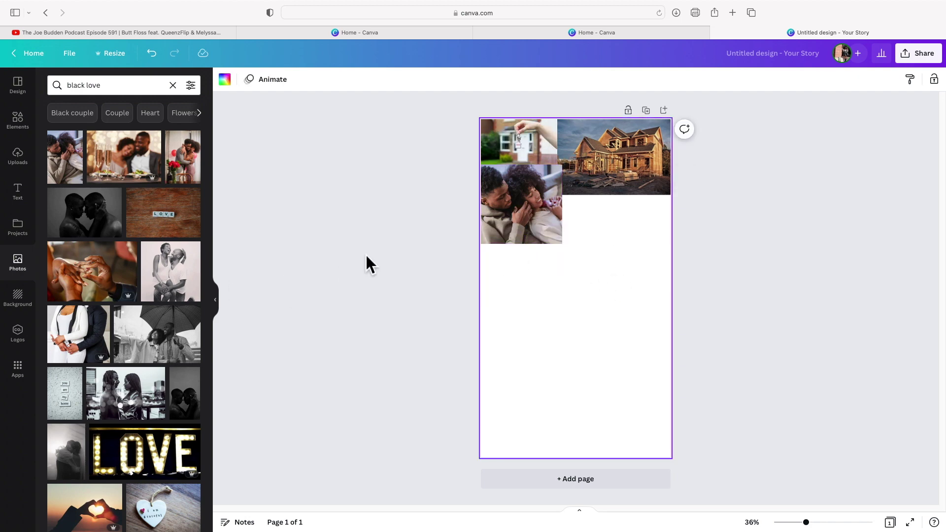
- Search the photos for "money" and add the photo of hands counting cash just below the construction photo
left_click_drag(117, 87, 35, 90)
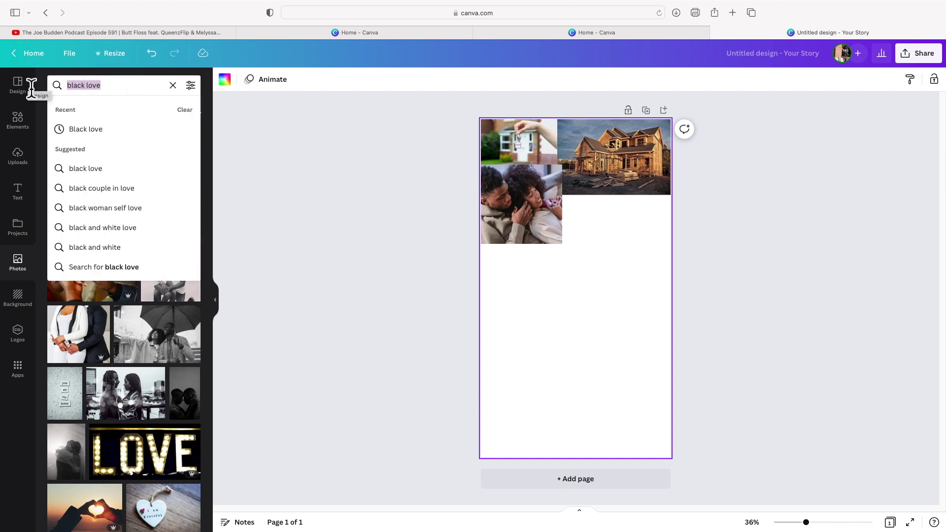
type("money")
key("Return")
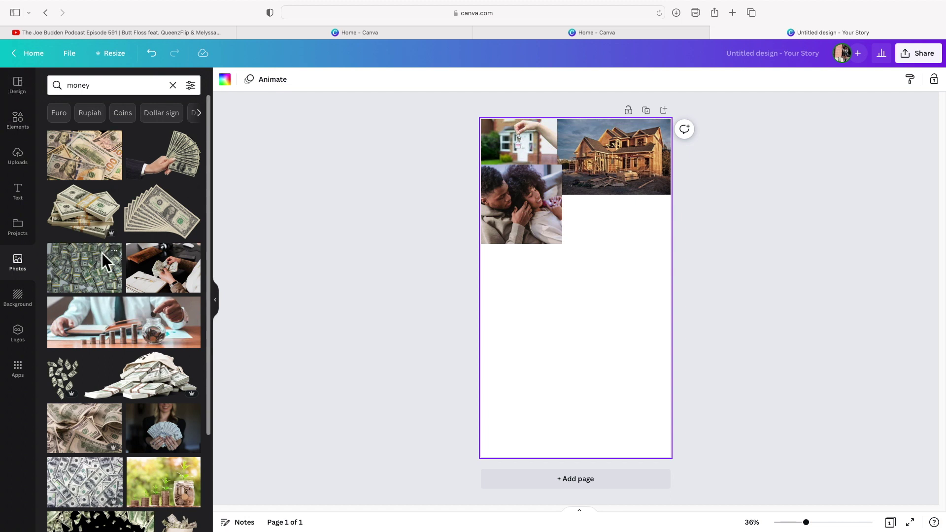
left_click(159, 277)
left_click_drag(588, 280, 622, 238)
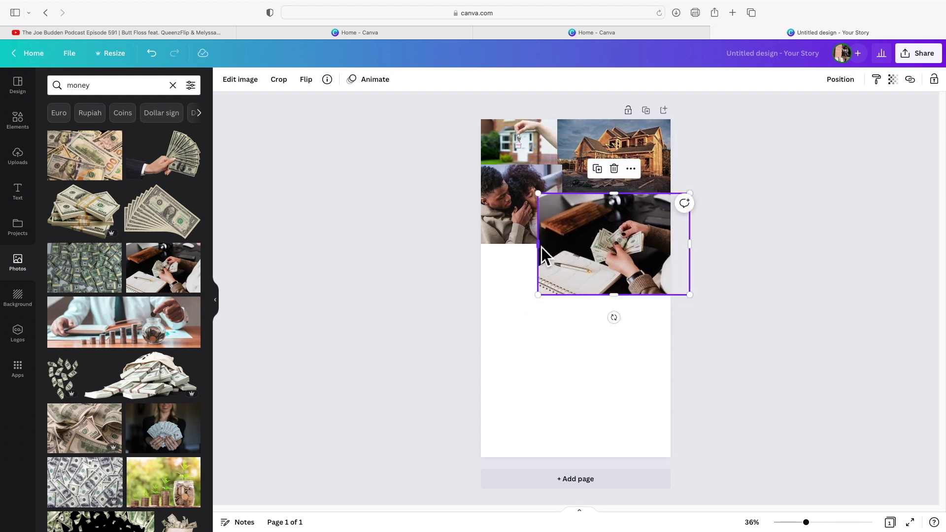
- Crop the cash photo from its left side and reposition the image so the hands with the money stay in the frame
left_click_drag(542, 247, 622, 243)
double_click(642, 244)
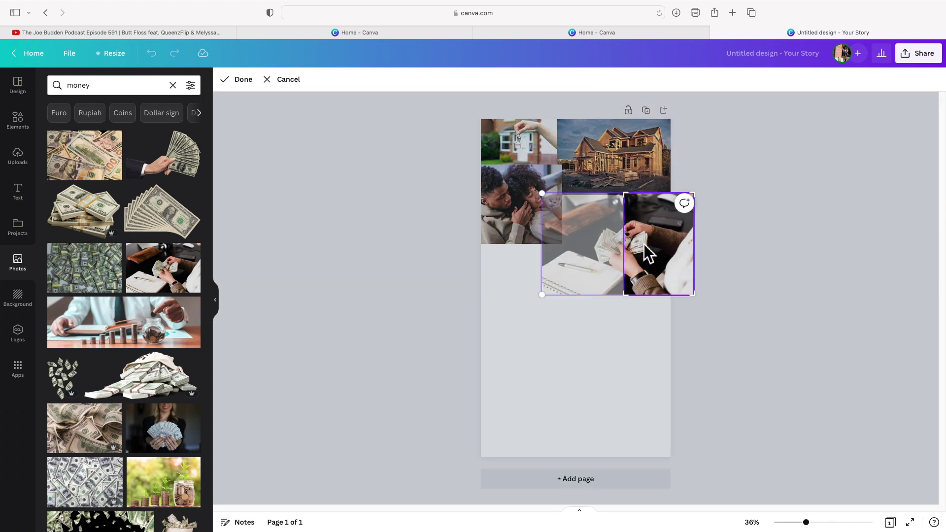
left_click_drag(644, 244, 690, 249)
left_click(735, 257)
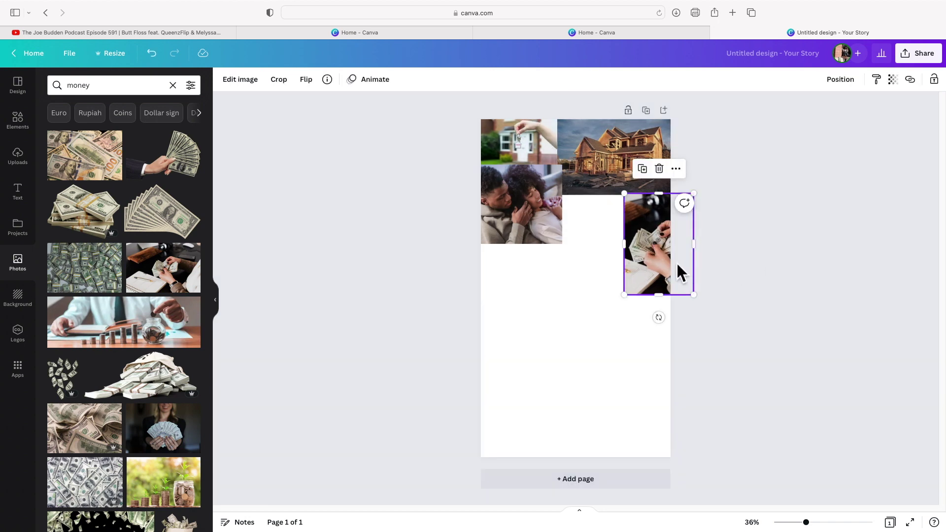
mouse_move(626, 246)
left_mouse_down()
mouse_move(607, 244)
mouse_move(650, 244)
mouse_move(641, 244)
left_mouse_up()
double_click(661, 244)
key("Return")
- Crop the cash photo's lower edge and fit the photo against the page's right side beneath the construction photo
left_click_drag(650, 296, 651, 208)
double_click(653, 225)
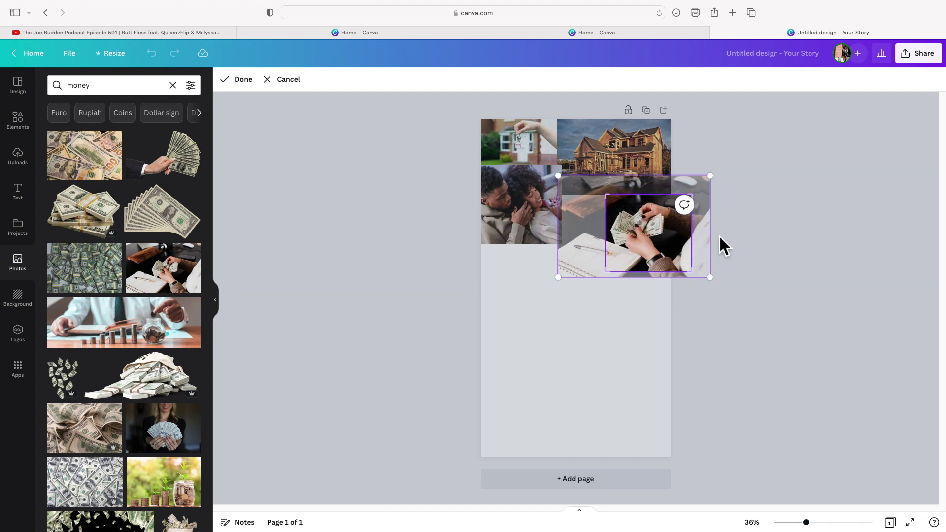
key("Return")
left_click(598, 355)
left_click_drag(632, 247, 632, 245)
left_click(655, 256)
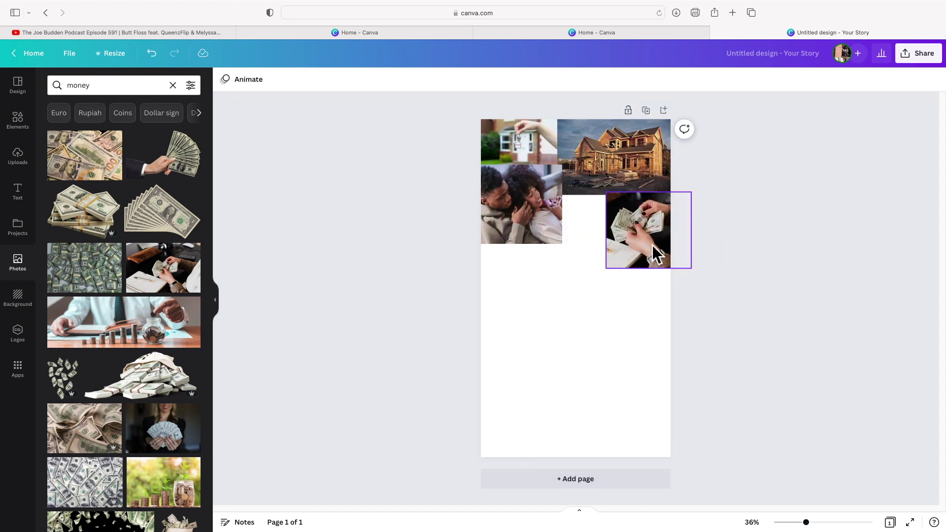
left_click(755, 256)
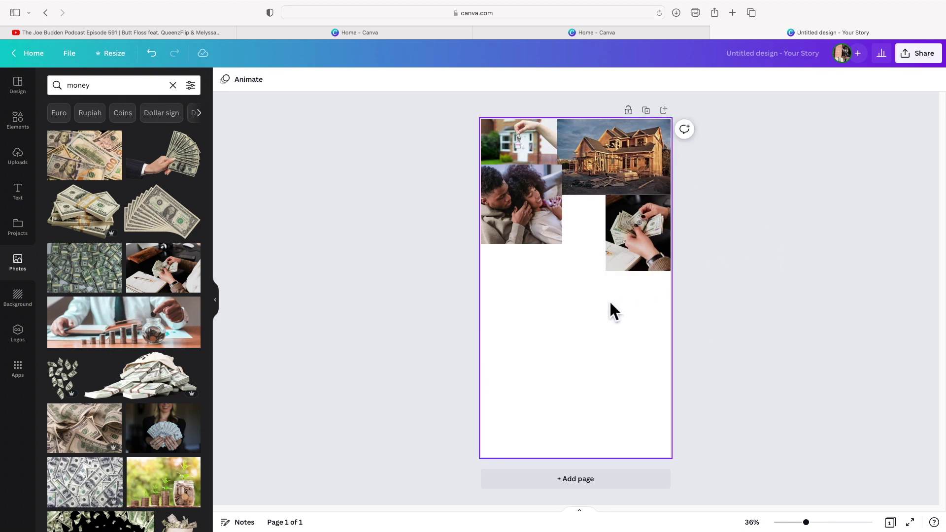
- Search the photos for "new job" and add the torn brown paper photo reading "New Job"
left_click(101, 85)
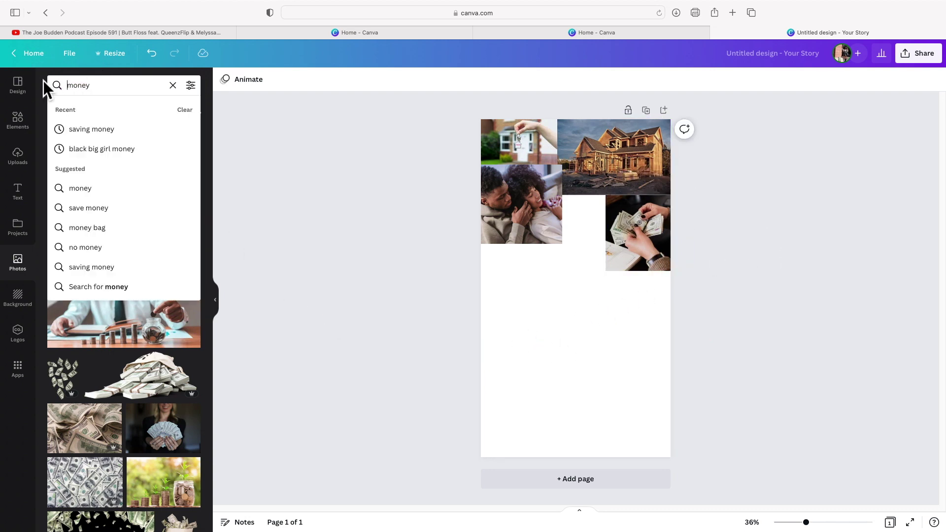
double_click(107, 83)
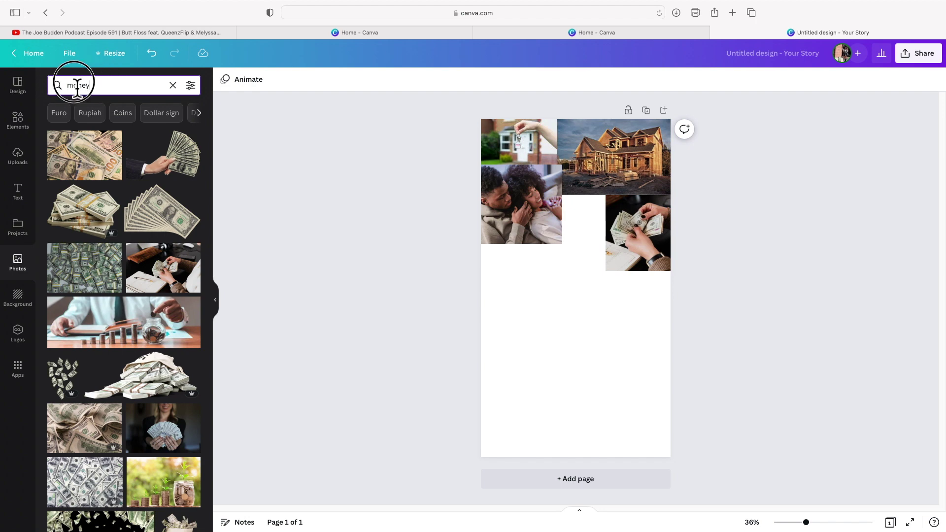
type("new job")
key("Return")
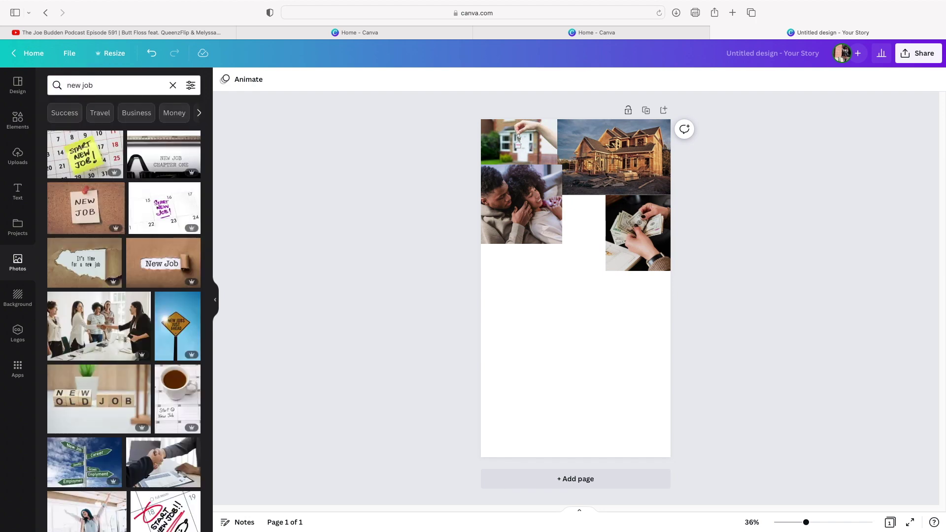
left_click(164, 261)
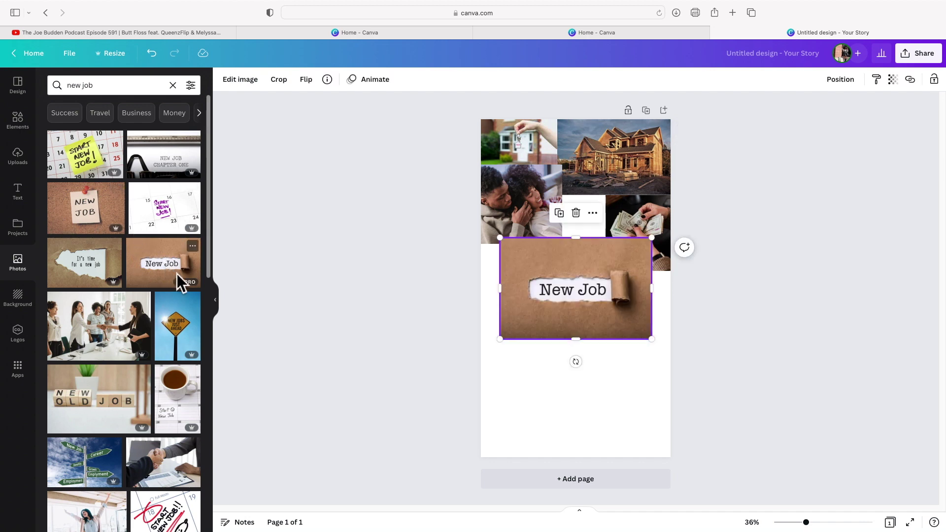
- Crop the "New Job" photo to a narrow strip and place it where the construction, couple and cash photos meet
left_click_drag(578, 241, 587, 272)
left_click_drag(579, 339, 608, 199)
left_click_drag(684, 162, 629, 198)
left_click(745, 198)
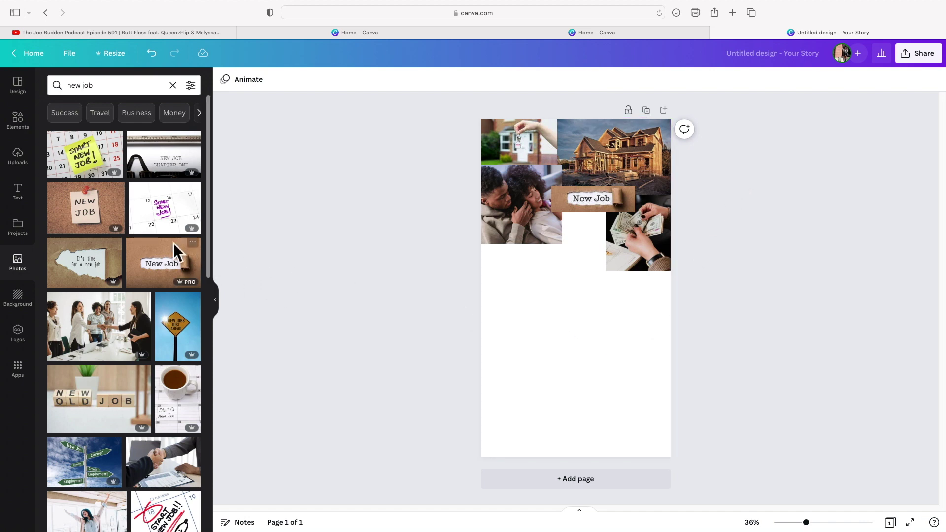
- Add a heading to the page with the text "2023"
left_click(20, 190)
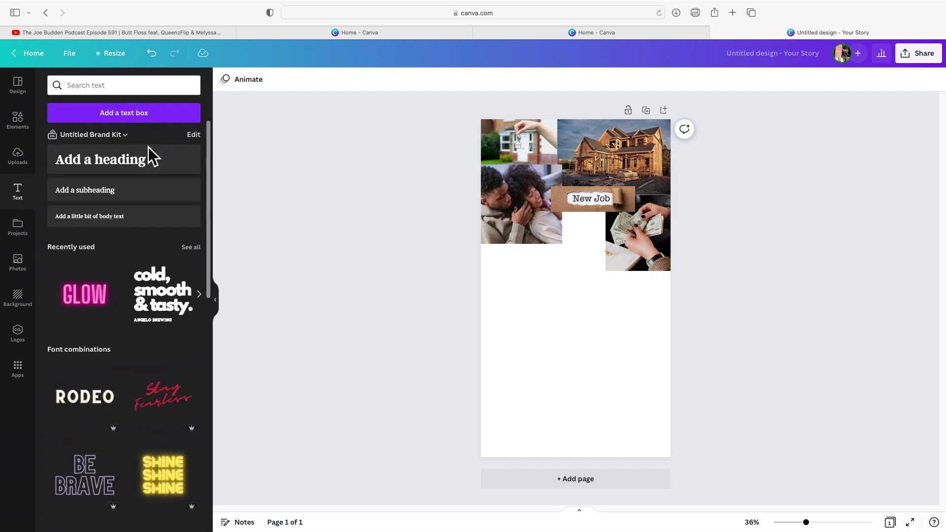
left_click(122, 160)
left_click(554, 288)
double_click(549, 288)
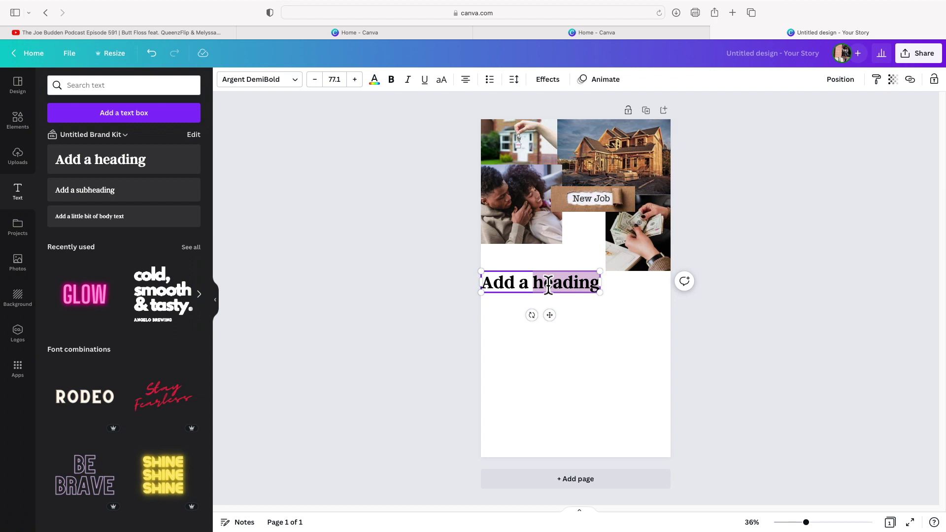
triple_click(549, 287)
type("2023")
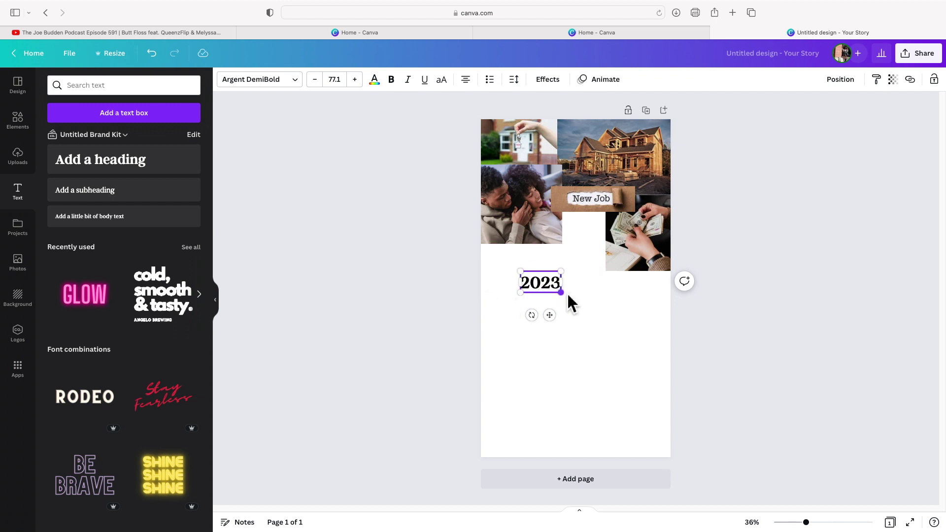
- Enlarge the "2023" heading to about font size 204 and keep it selected
left_click_drag(561, 292, 628, 329)
left_click(604, 371)
left_click(575, 302)
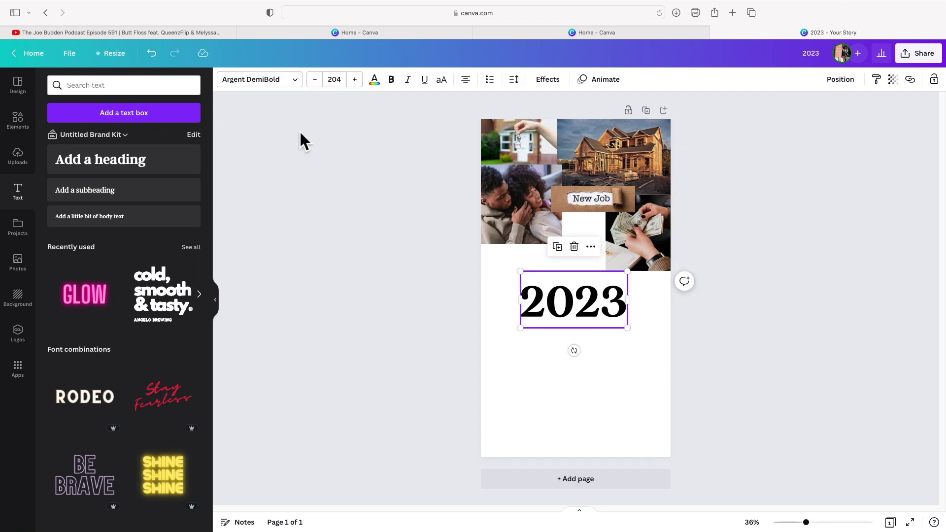
- Change the font of the "2023" heading to Cheque
left_click(295, 81)
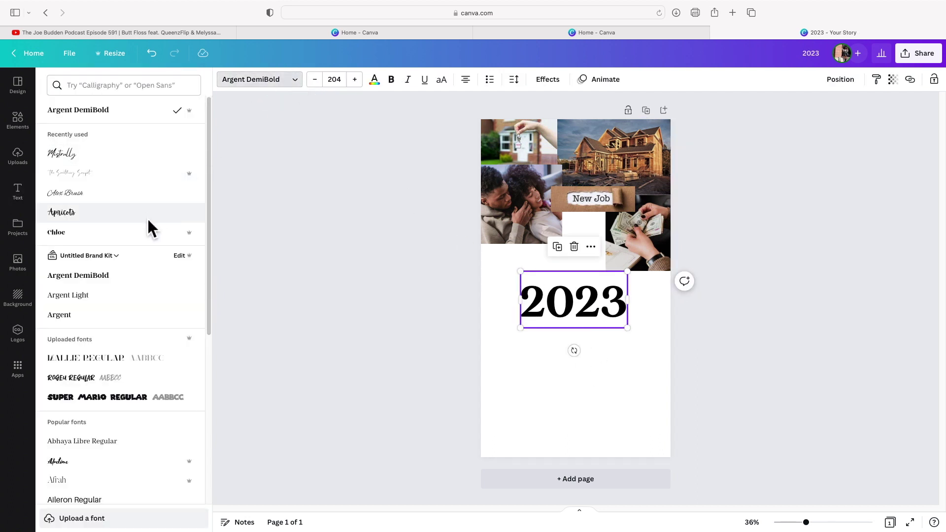
scroll(146, 389, "down", 10)
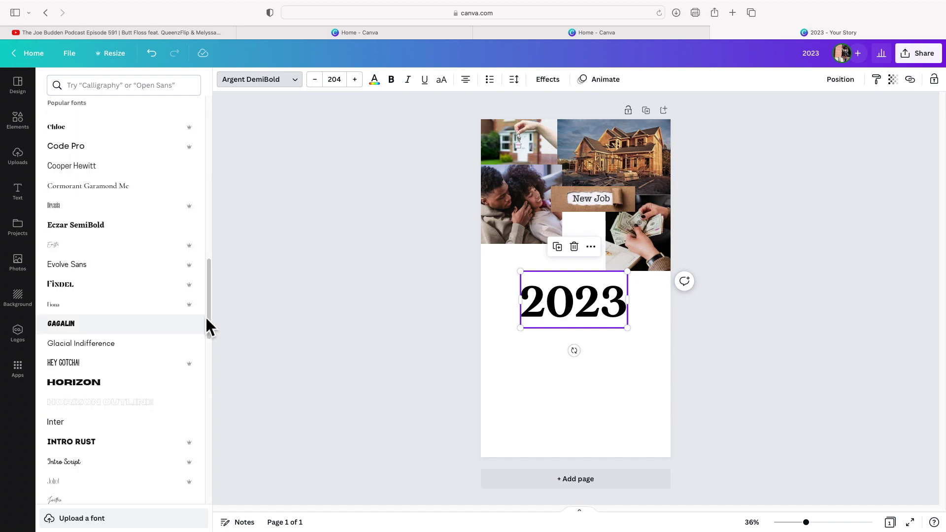
left_click_drag(211, 312, 211, 258)
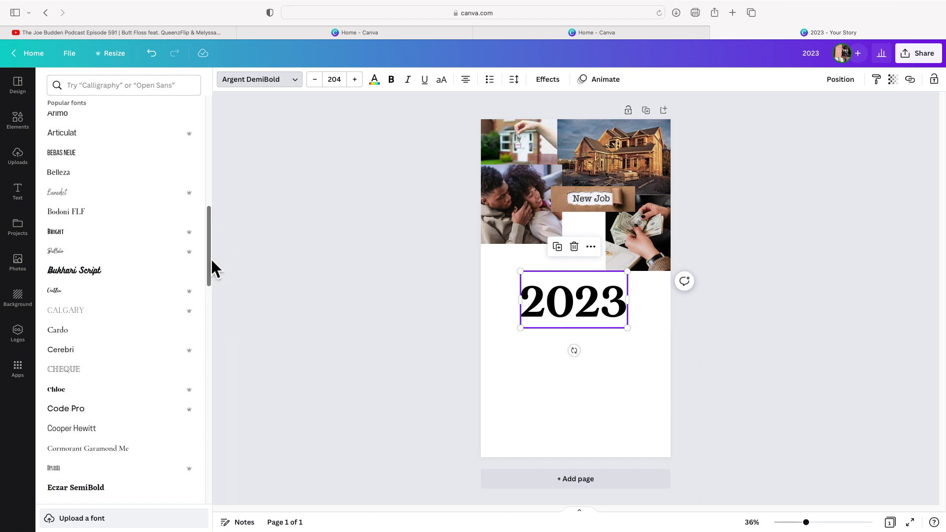
left_click(109, 369)
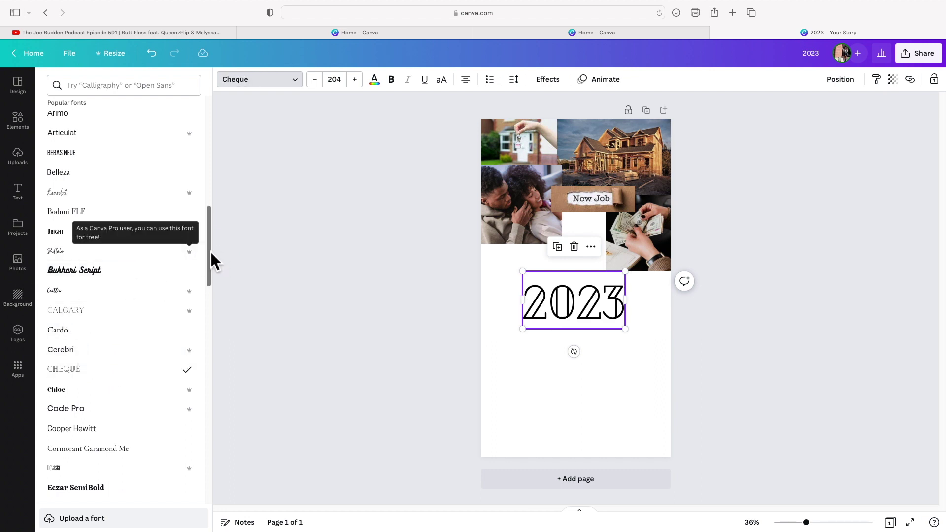
left_click_drag(211, 252, 194, 108)
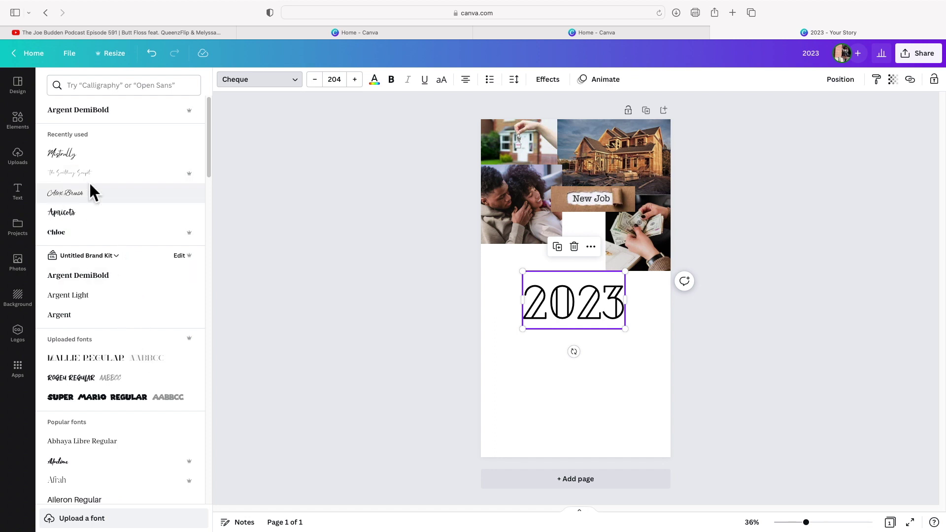
left_click(110, 93)
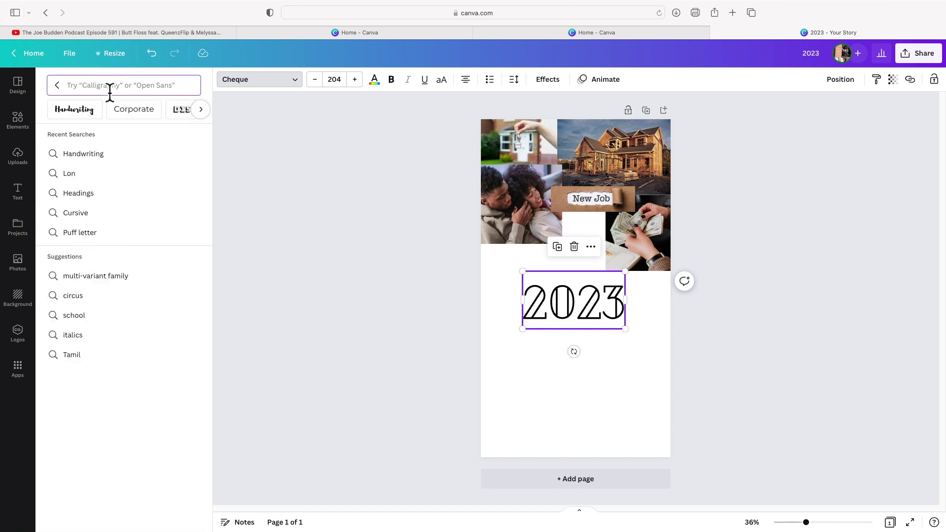
left_click(201, 109)
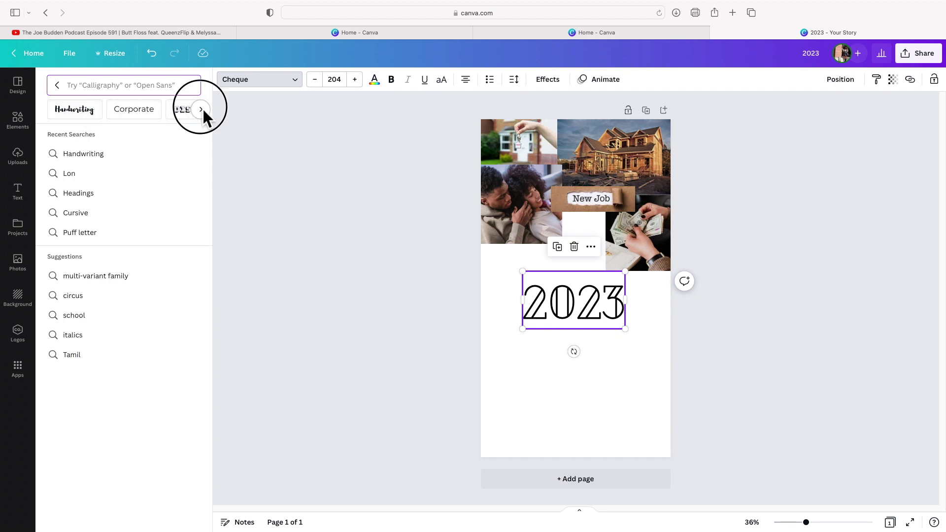
left_click(201, 108)
left_click(201, 108)
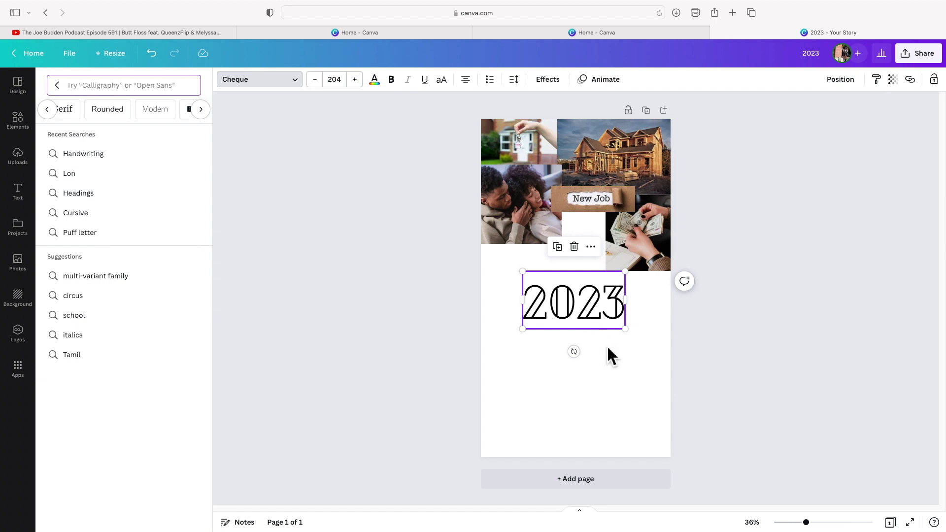
key("Escape")
left_click(602, 385)
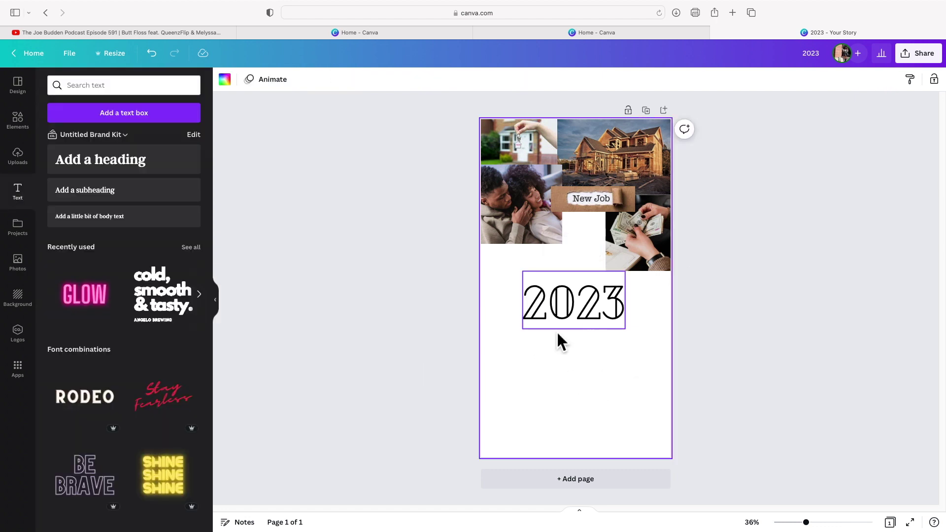
- Search the elements for "square", add the plain square shape and stretch it into a wide rectangle covering the "2023" heading
left_click(16, 121)
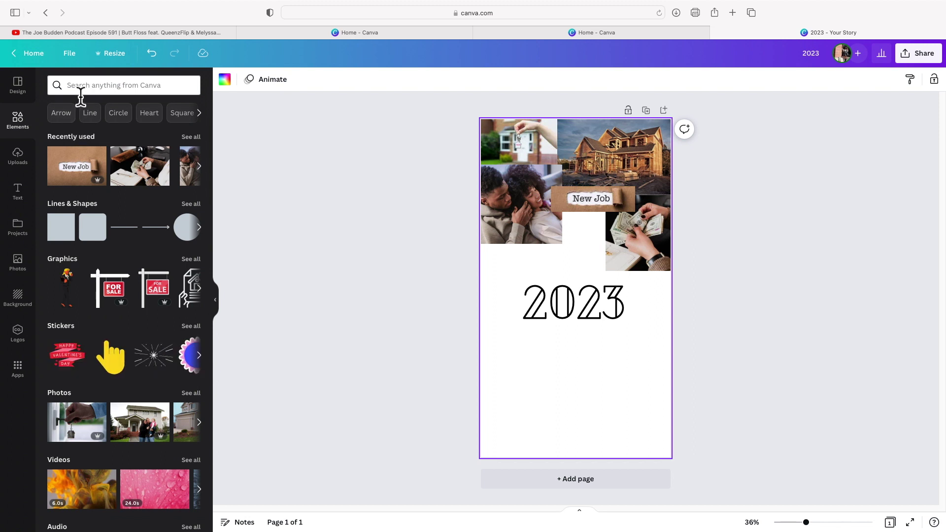
left_click(80, 94)
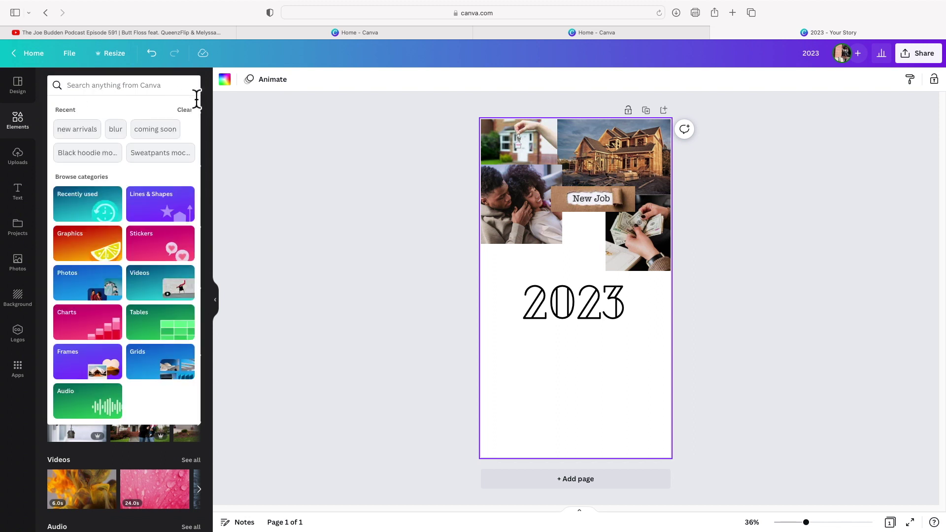
type("square")
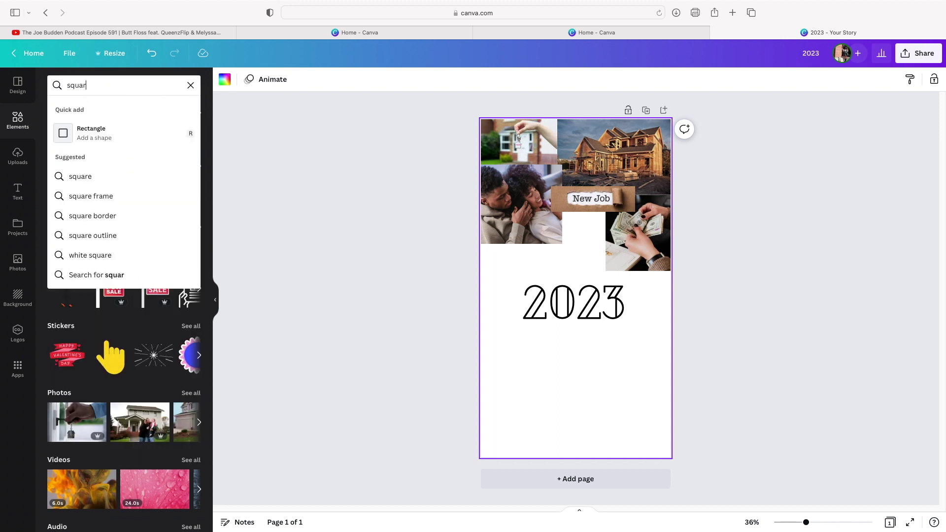
key("Return")
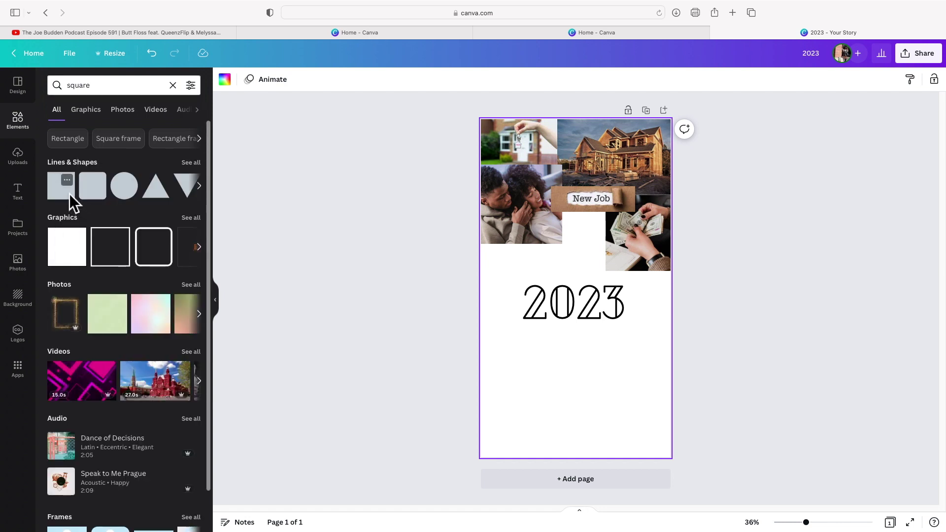
left_click(65, 185)
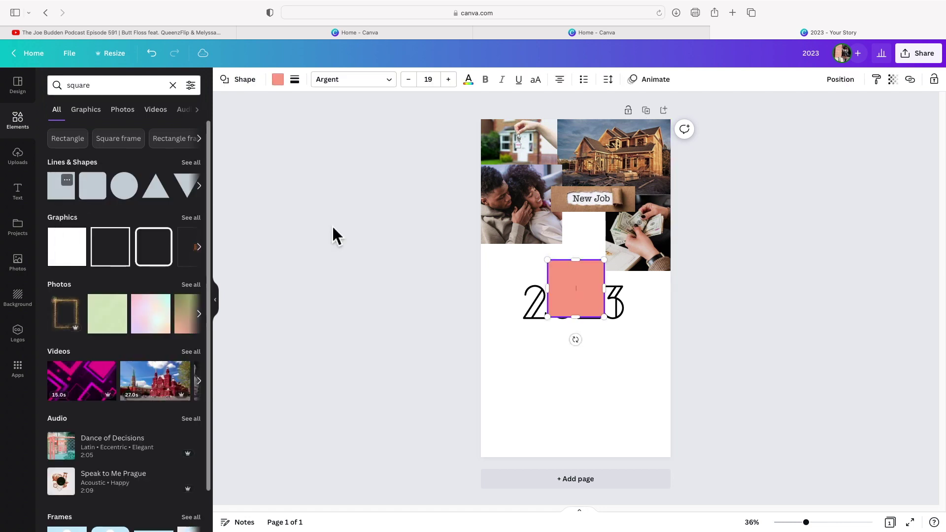
left_click_drag(549, 288, 590, 305)
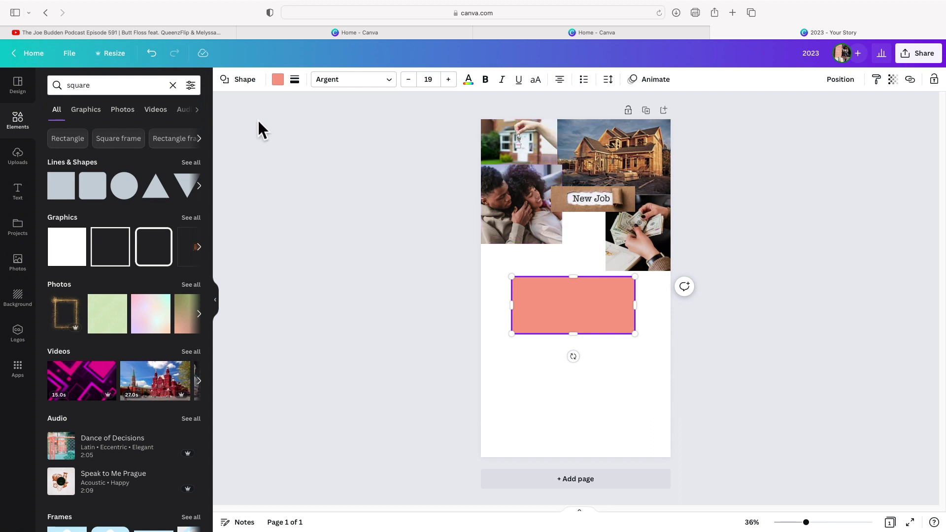
- Fill the rectangle with the yellow from the Spiraling Autumn Leaves palette and send it backward behind the "2023" heading
left_click(277, 79)
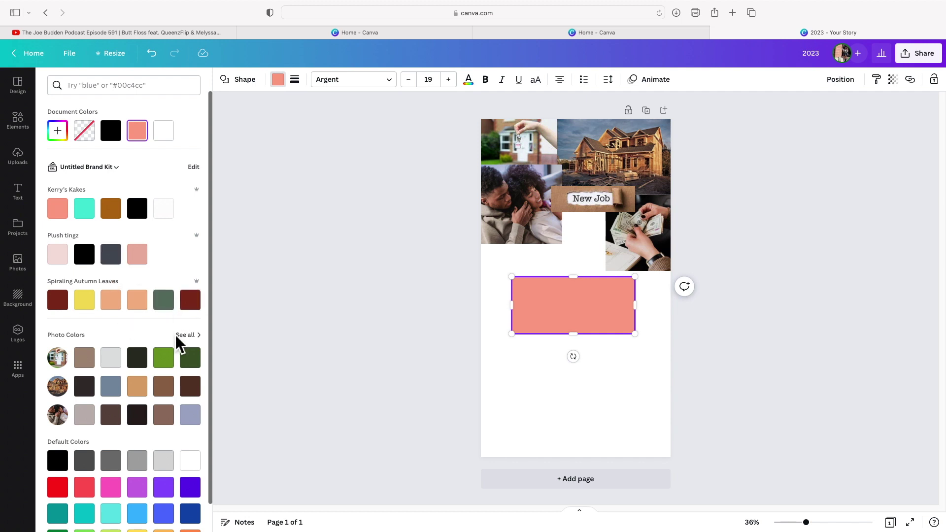
left_click(85, 300)
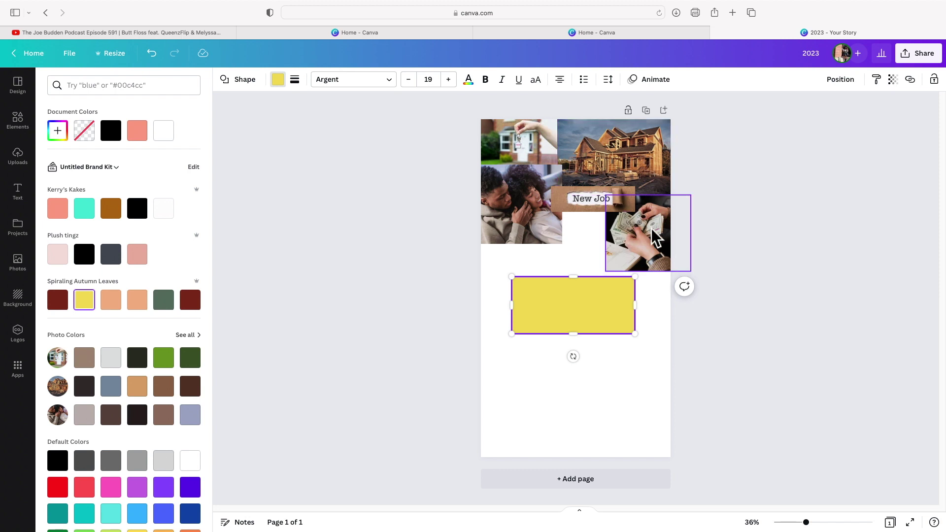
left_click(839, 79)
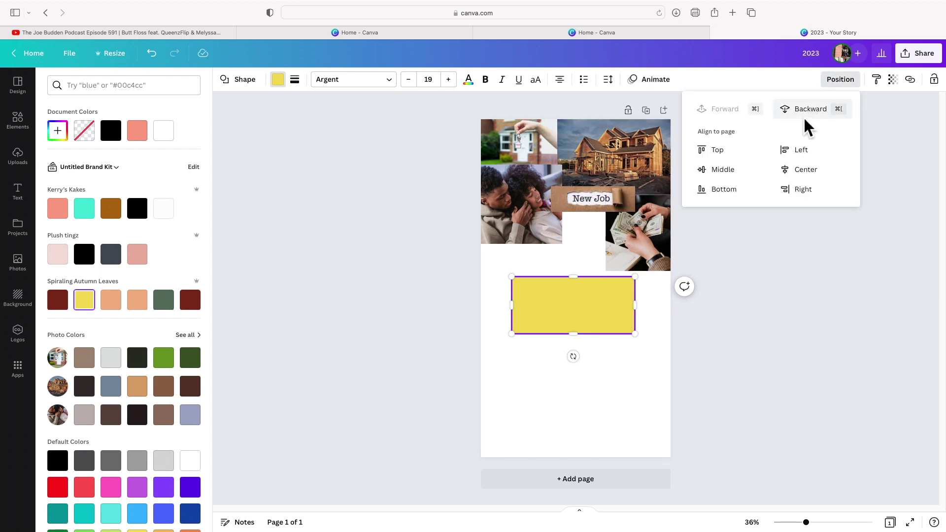
left_click(815, 110)
- Trim the yellow rectangle on all sides so it fits closely around the "2023" text
left_click(578, 335)
left_click_drag(512, 302, 519, 303)
left_click_drag(583, 276, 581, 279)
left_click_drag(637, 304, 632, 303)
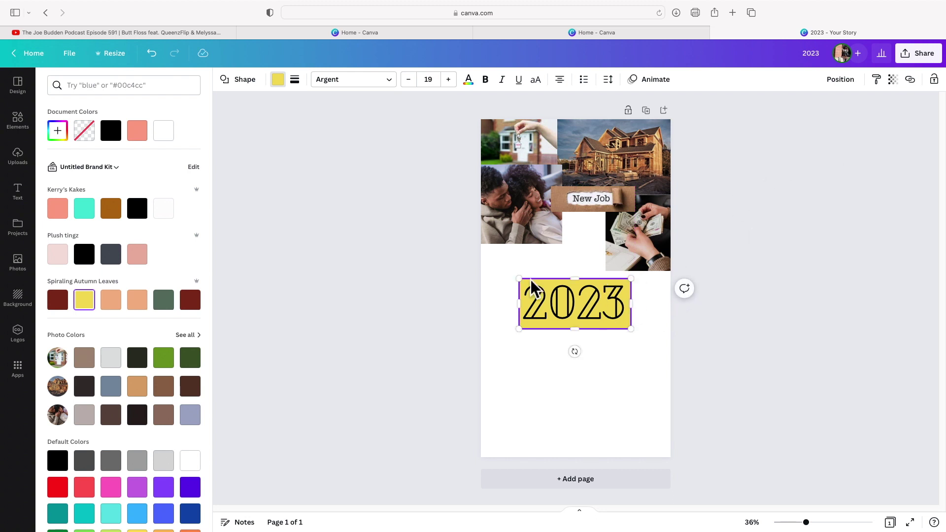
- Set the yellow rectangle's transparency to 34 and deselect it
left_click(894, 79)
left_click_drag(892, 119, 828, 128)
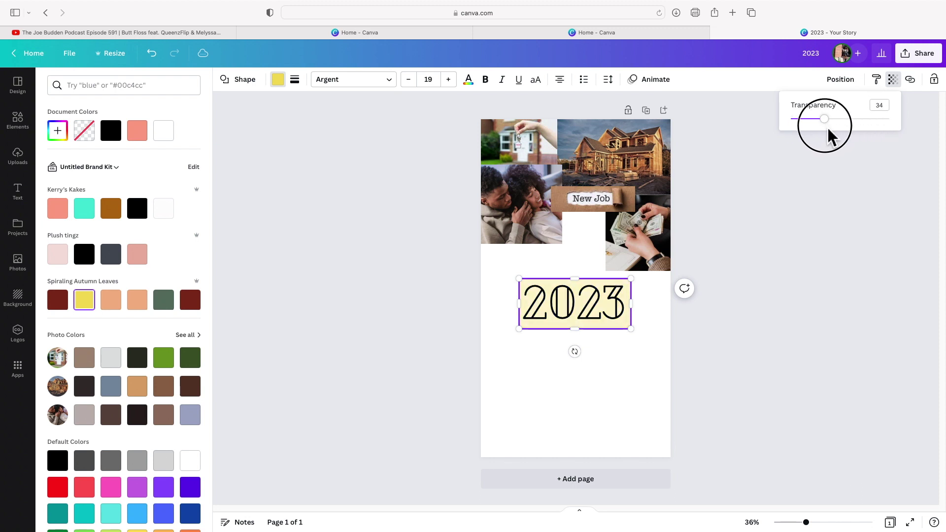
left_click(807, 313)
left_click(767, 332)
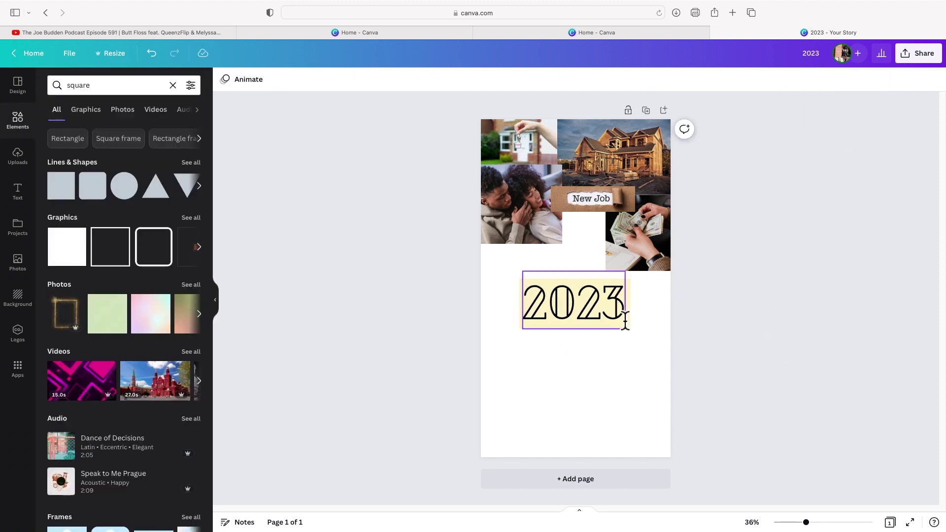
- Add the gold glitter frame photo from the "square" results and enlarge and position it so it covers the whole page
scroll(111, 321, "down", 1)
scroll(110, 321, "up", 1)
left_click(72, 308)
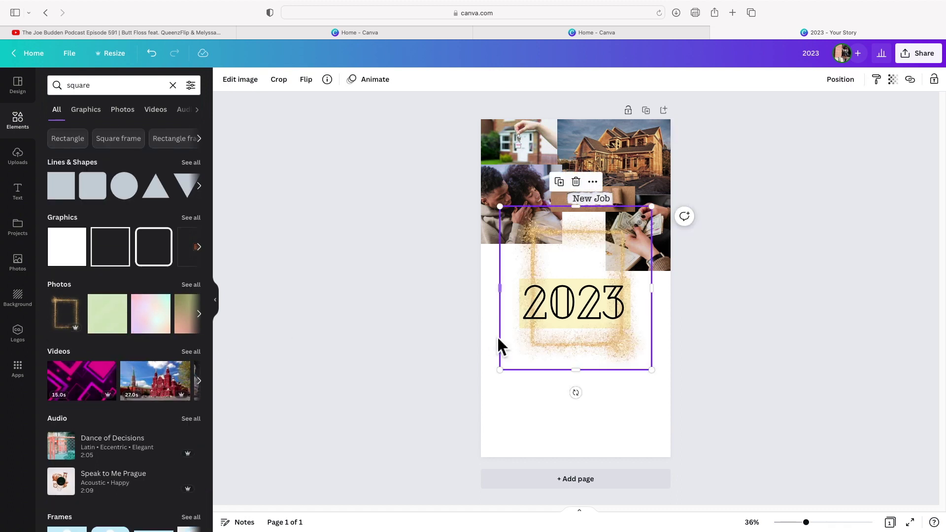
left_click_drag(618, 345, 610, 439)
left_click_drag(492, 300, 450, 52)
left_click_drag(534, 232, 617, 149)
left_click_drag(579, 387, 582, 519)
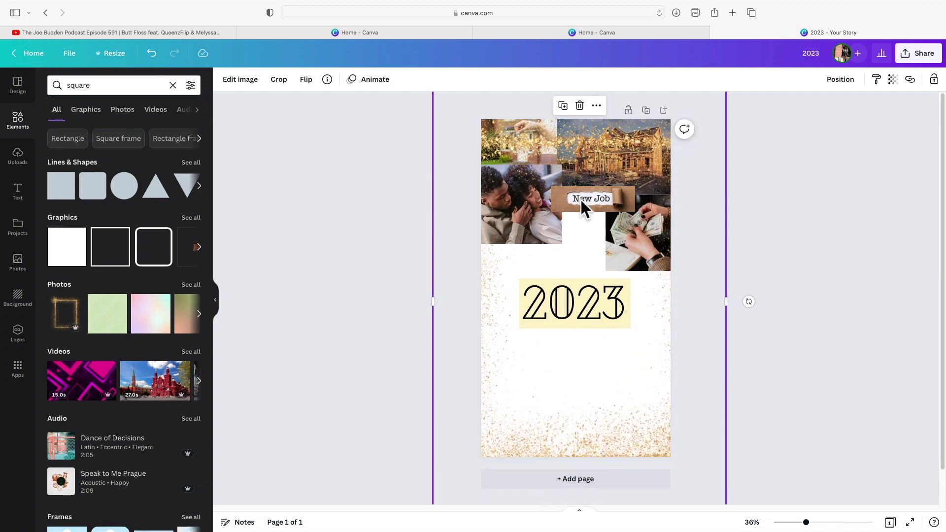
left_click_drag(577, 135, 577, 114)
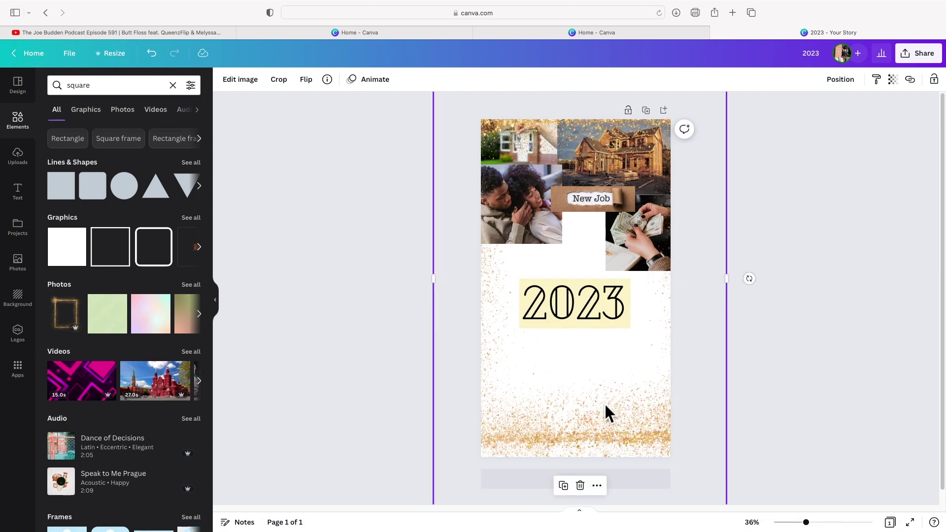
mouse_move(727, 280)
left_mouse_down()
mouse_move(672, 285)
mouse_move(708, 279)
left_mouse_up()
left_click(612, 424)
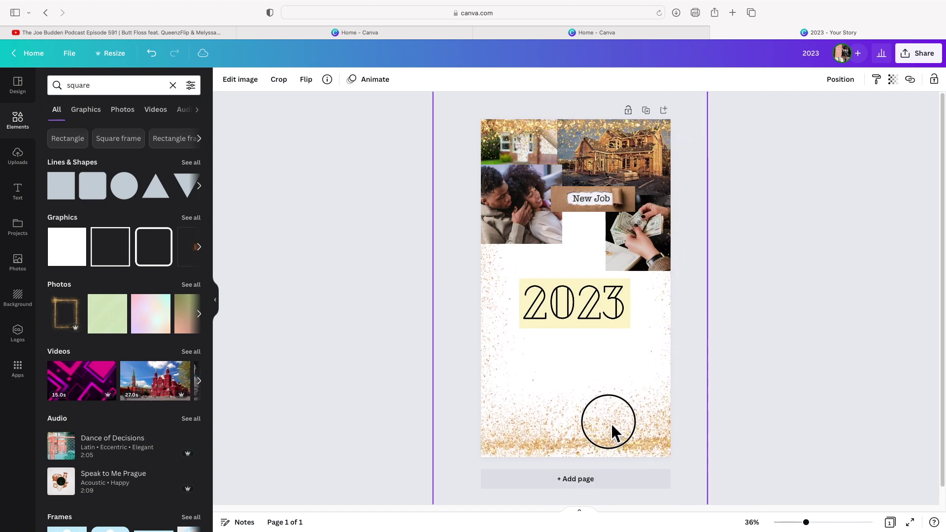
- Make the gold glitter frame photo the page background behind the collage and shift the image slightly within the page
left_click(749, 393)
left_click(623, 392)
double_click(616, 405)
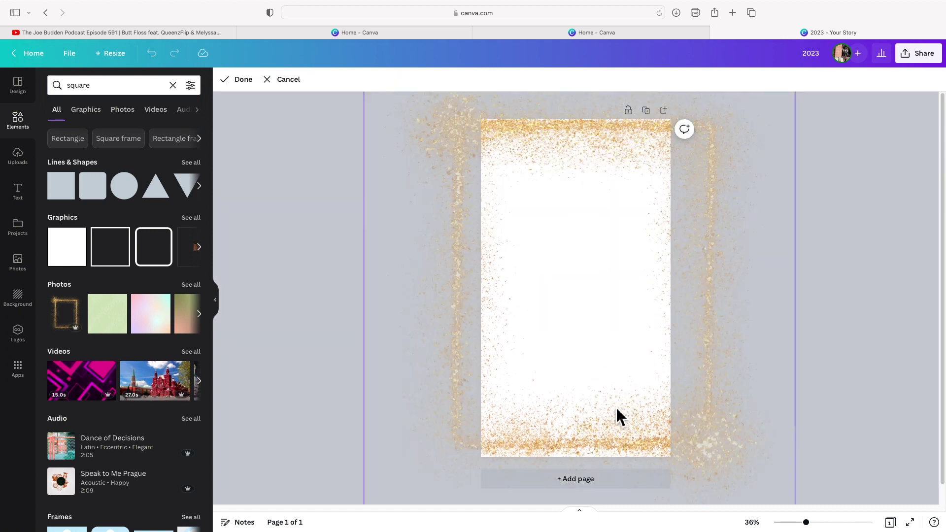
left_click_drag(616, 413, 649, 409)
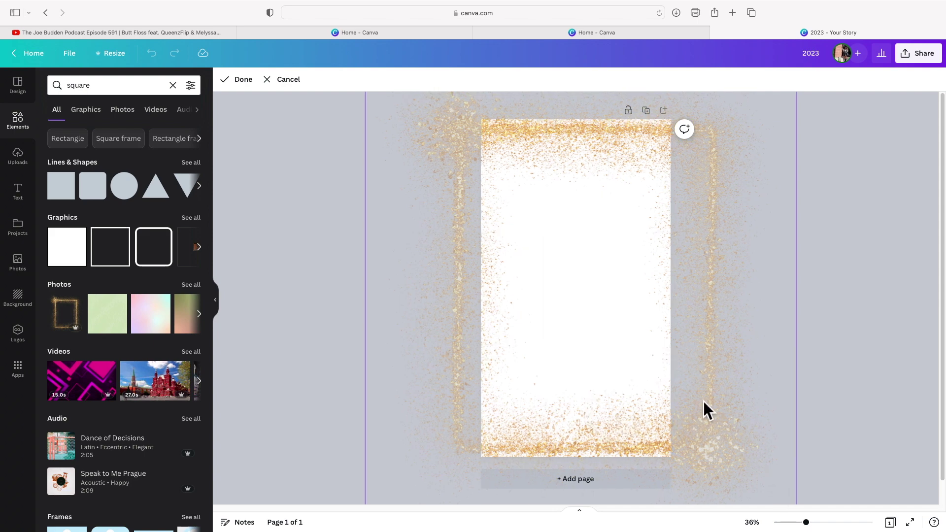
left_click(812, 333)
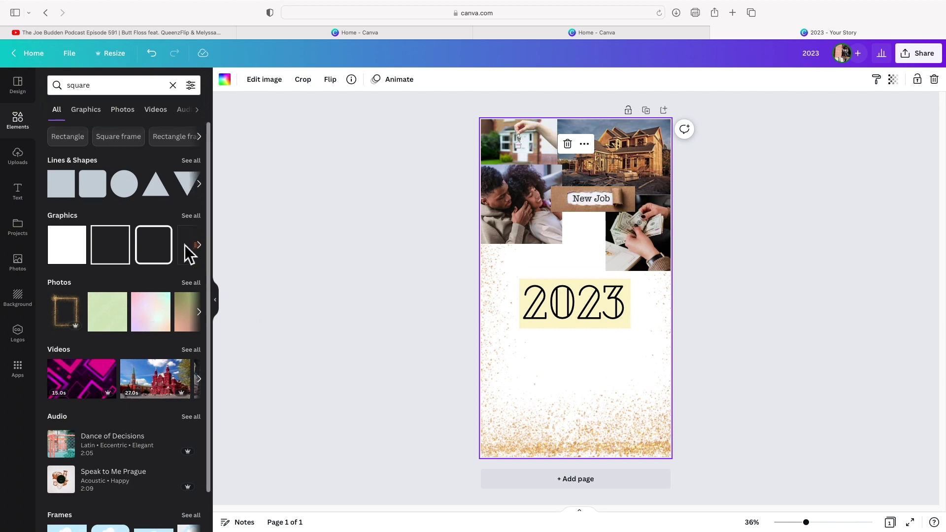
- Search the elements for "money" and add the graphic of two hands exchanging a green banknote from the full graphics list
scroll(148, 256, "down", 2)
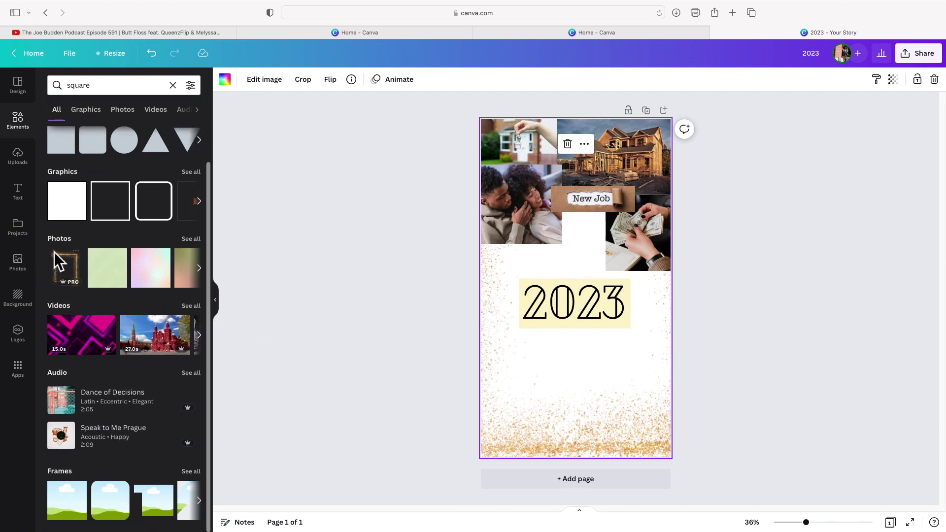
scroll(132, 272, "up", 2)
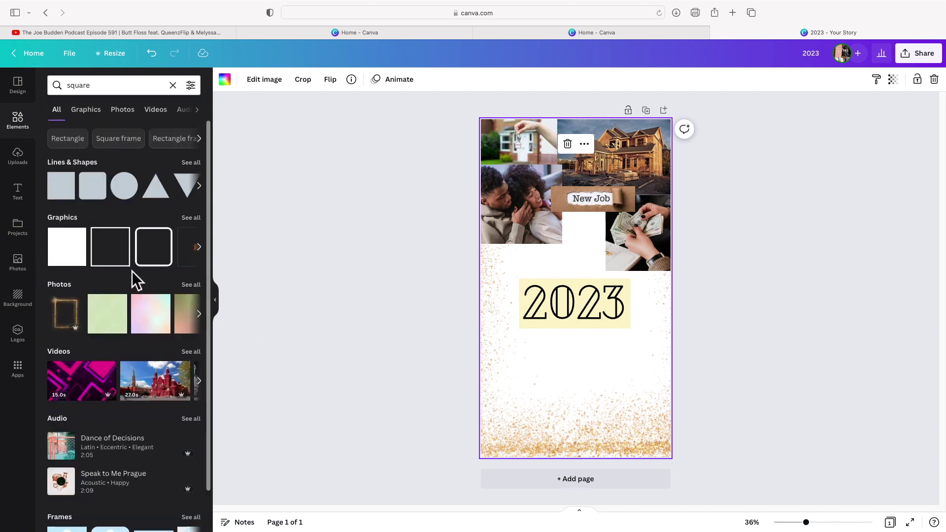
left_click(103, 86)
type("money")
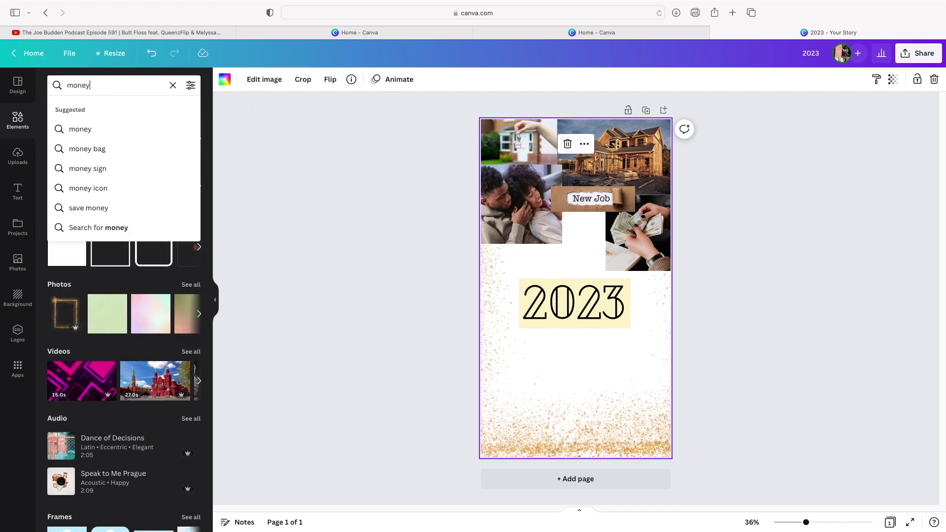
key("Return")
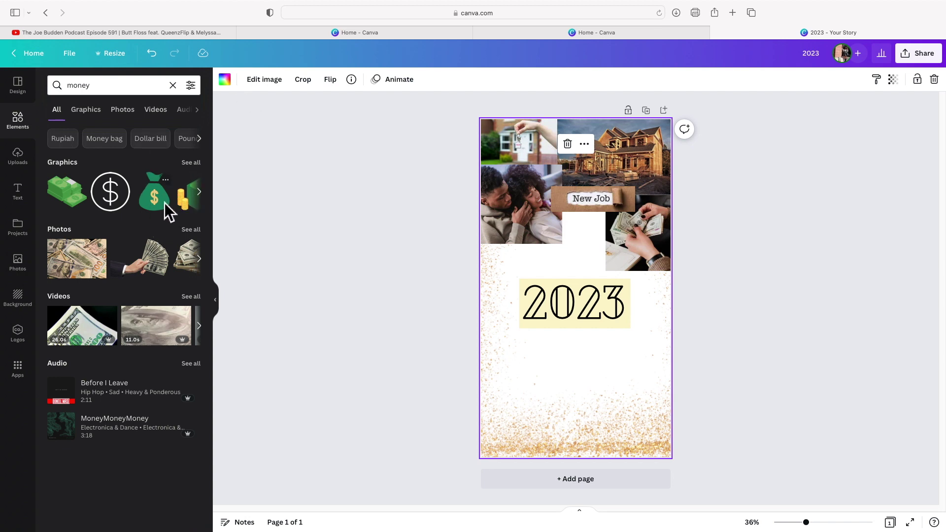
left_click(191, 163)
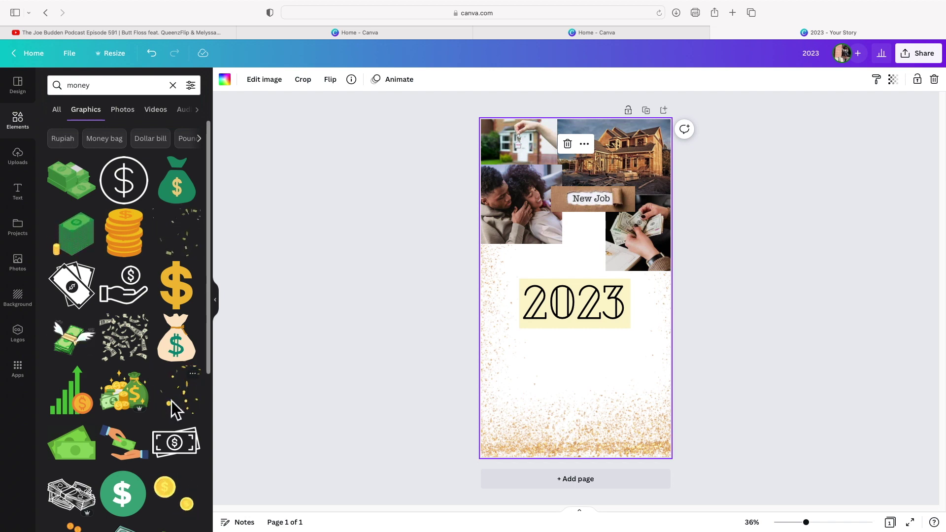
left_click(126, 448)
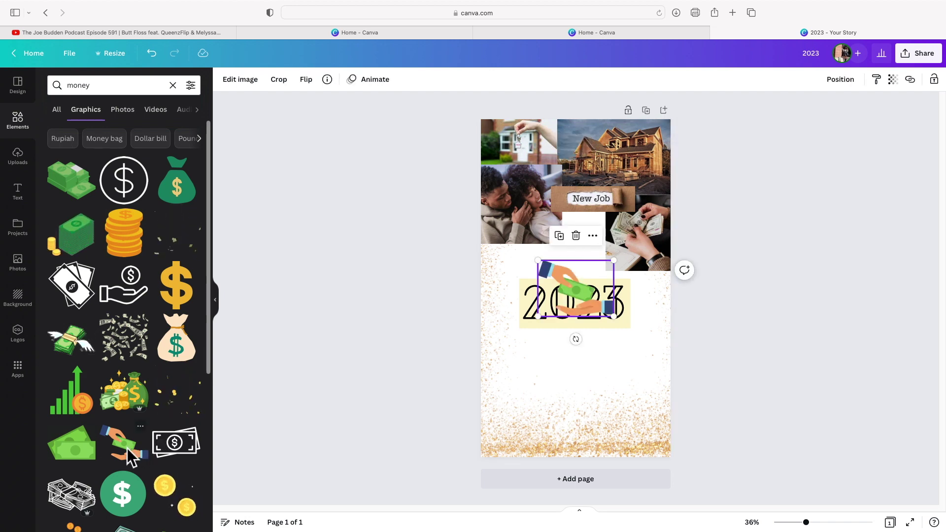
- Shrink and tilt the money-exchange graphic and place it over the upper-left corner of the "2023" heading
left_click_drag(574, 284, 522, 286)
left_click_drag(562, 244, 536, 264)
left_click_drag(511, 322, 546, 326)
left_click(523, 303)
left_click(513, 292)
left_click_drag(513, 292, 520, 289)
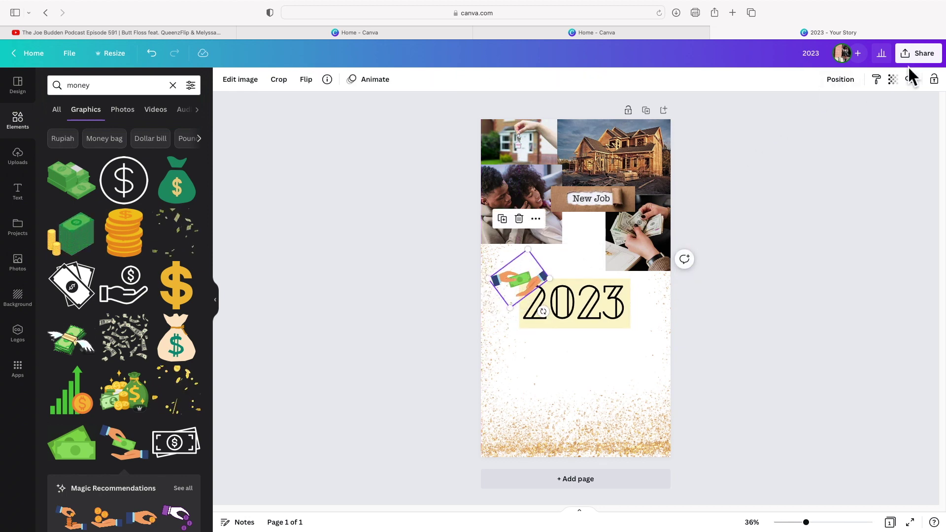
- Adjust the layer order of the money-exchange graphic and nudge it slightly lower over the upper-left corner of the "2023" heading
left_click(851, 81)
left_click(805, 110)
left_click_drag(515, 284, 516, 290)
left_click(703, 276)
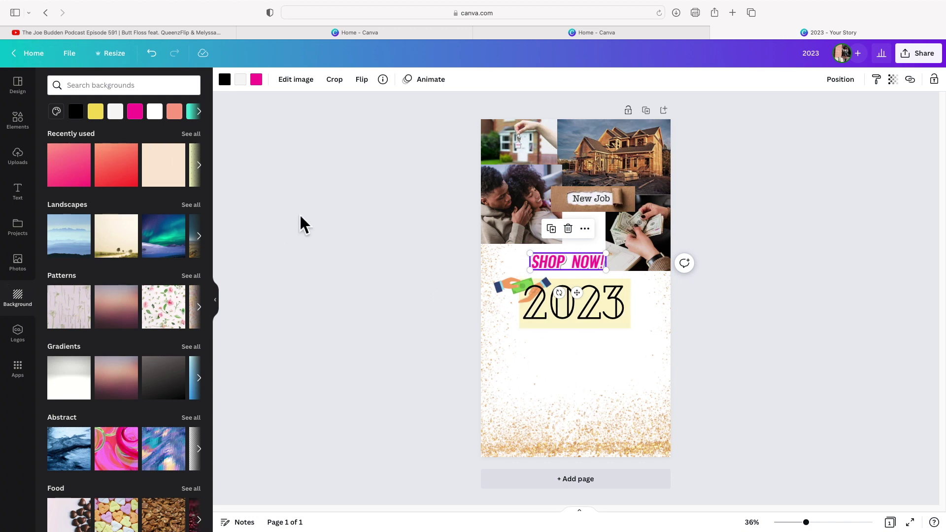
- Try the recently used pink gradient and the dark blue abstract water image as the page background
left_click(85, 166)
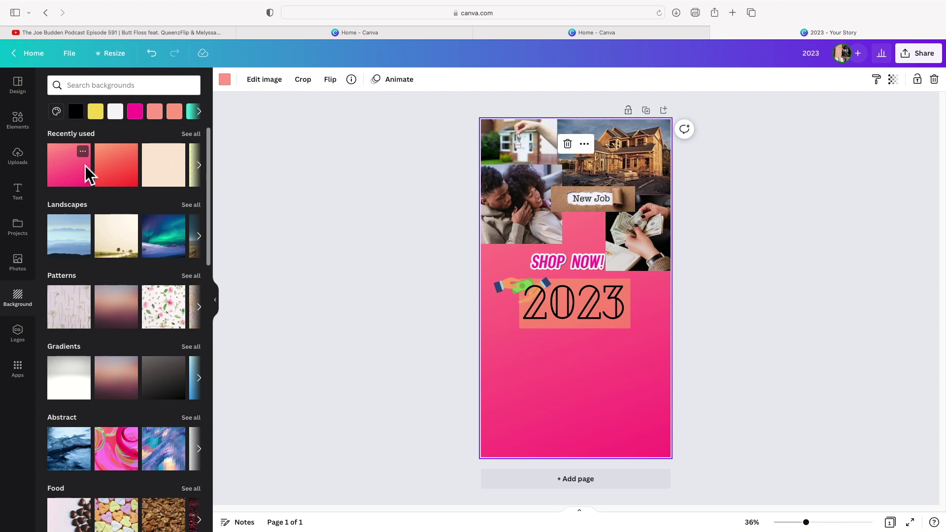
left_click(75, 450)
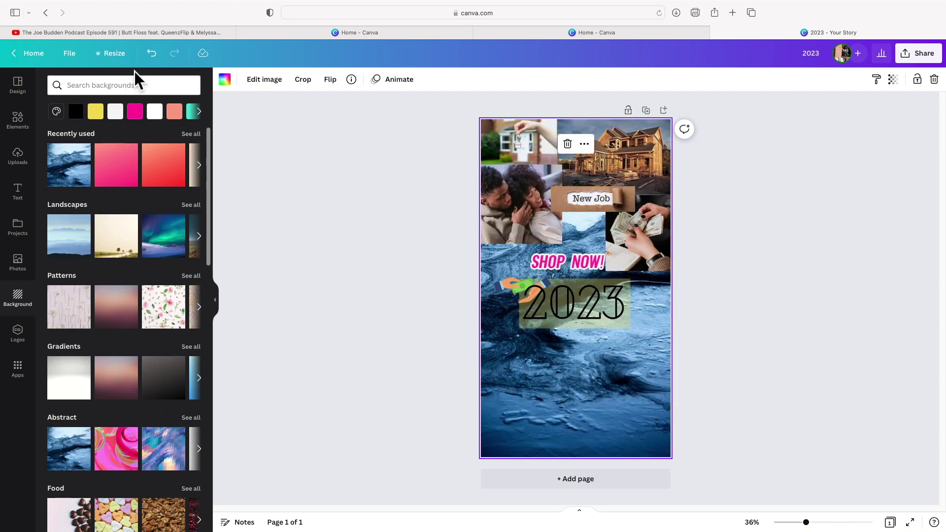
- Search the backgrounds for "trees", try the green leaves image, and apply the purple snowy trees image as the page background
left_click(133, 86)
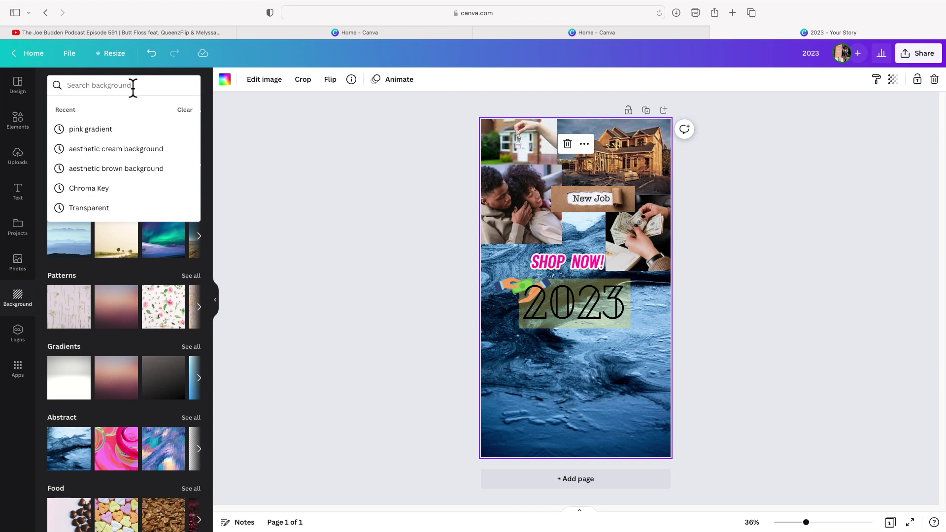
type("trees")
key("Return")
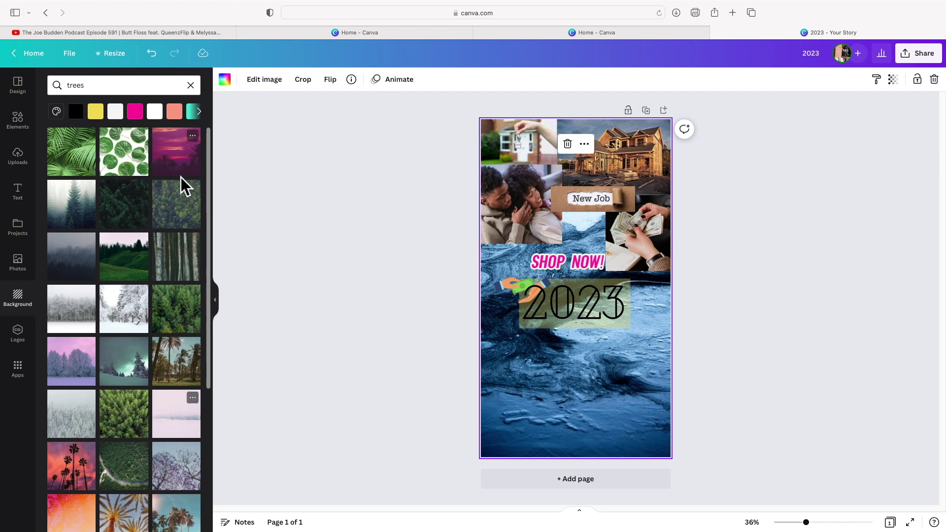
left_click(137, 157)
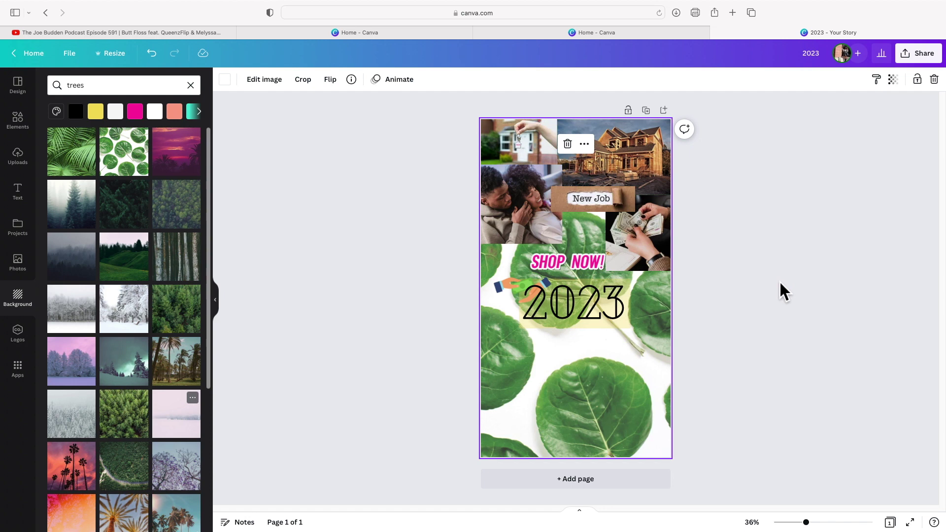
left_click(66, 361)
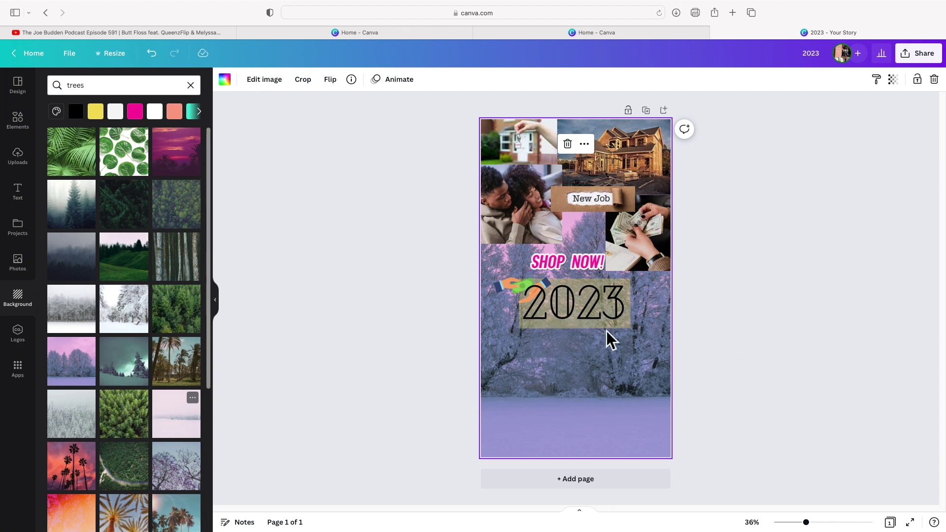
- Move the "2023" heading down so that the highlight rectangle behind it can be selected
left_click(578, 328)
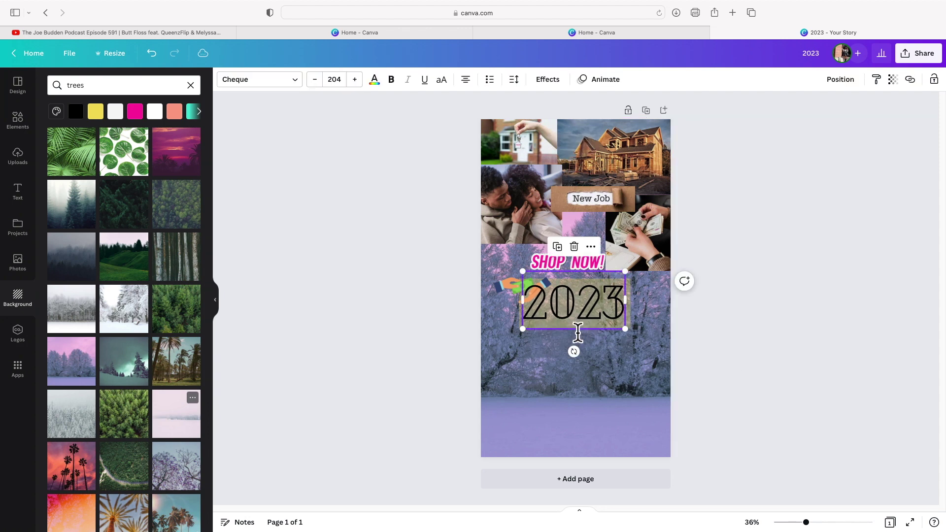
left_click(629, 323)
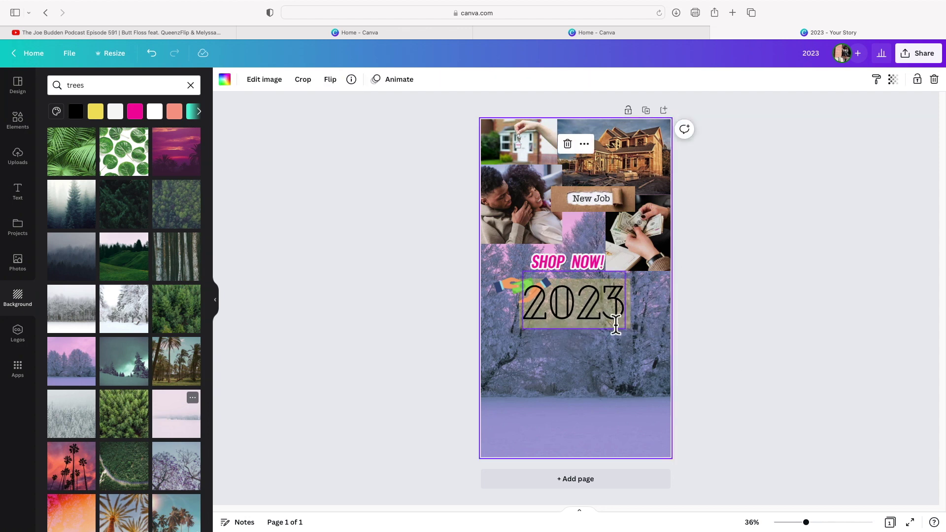
left_click(562, 340)
left_click(581, 318)
left_click(596, 314)
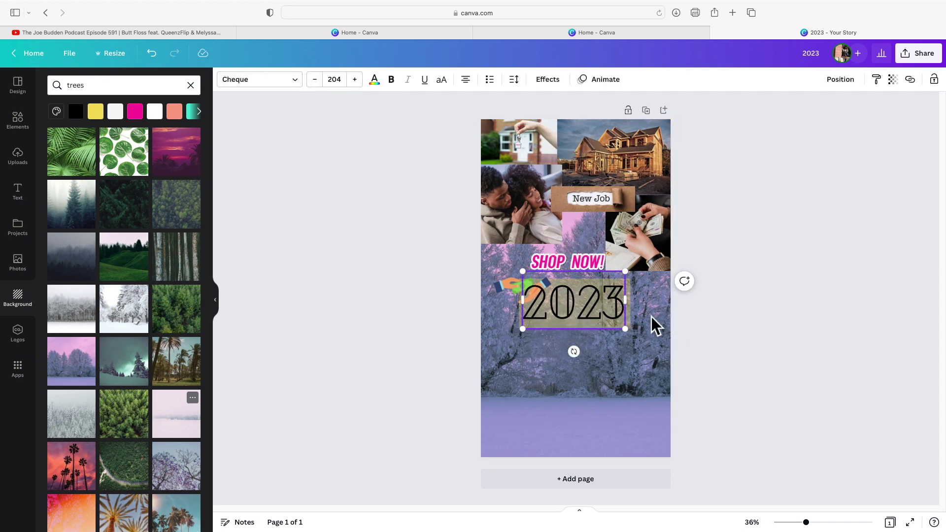
key("shift+Right")
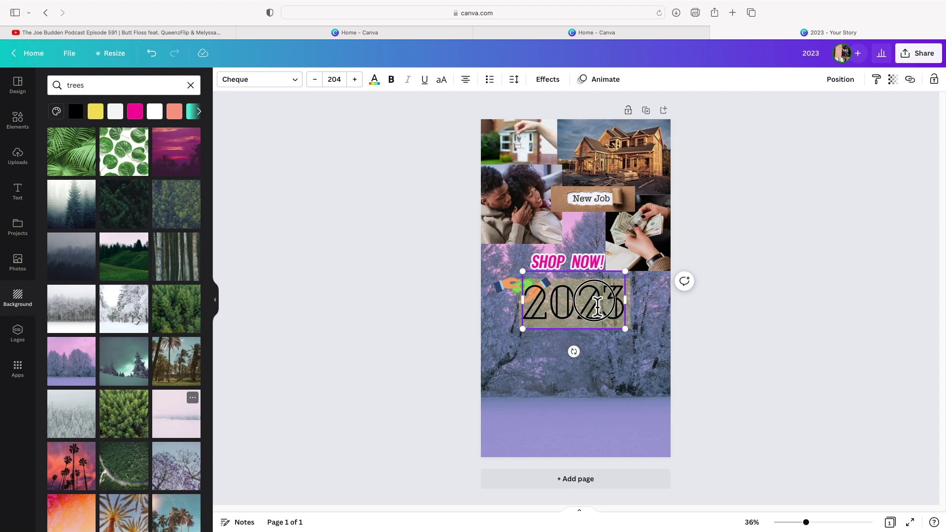
left_click_drag(593, 335, 598, 366)
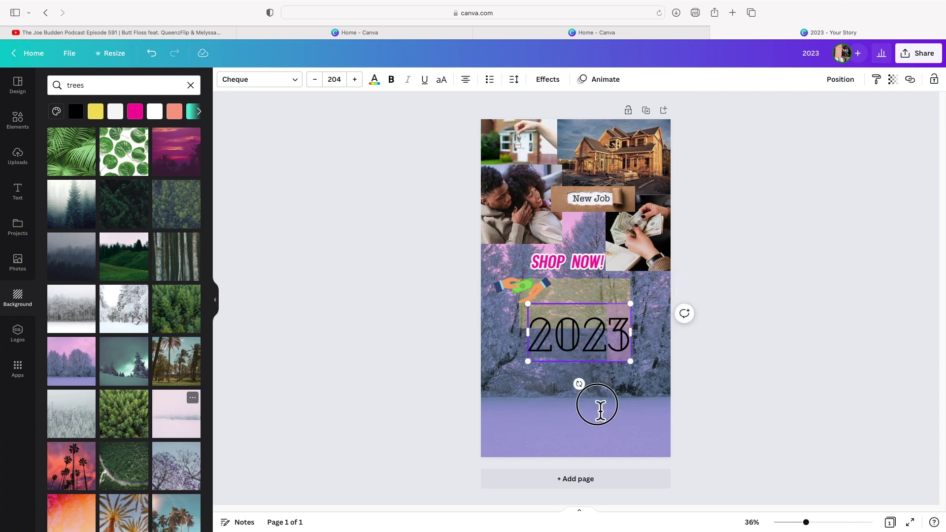
- Recolor the highlight rectangle with the light grey from the house photo's colors and move the "2023" heading back onto it
left_click(585, 299)
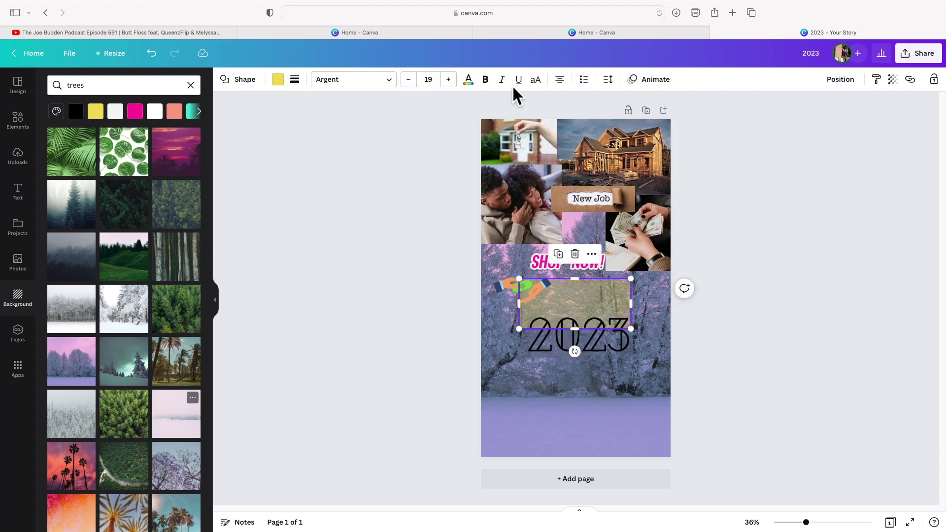
left_click(280, 79)
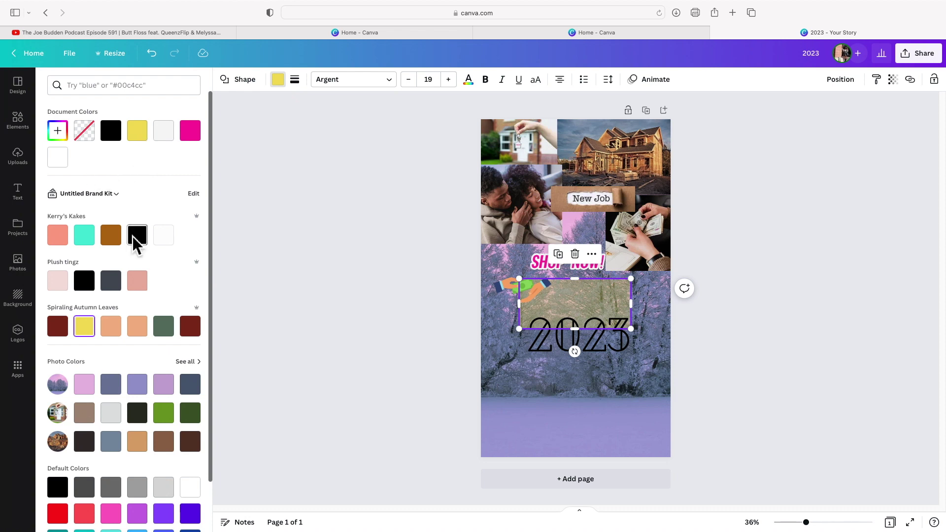
left_click(111, 413)
left_click_drag(567, 340, 564, 308)
left_click(784, 339)
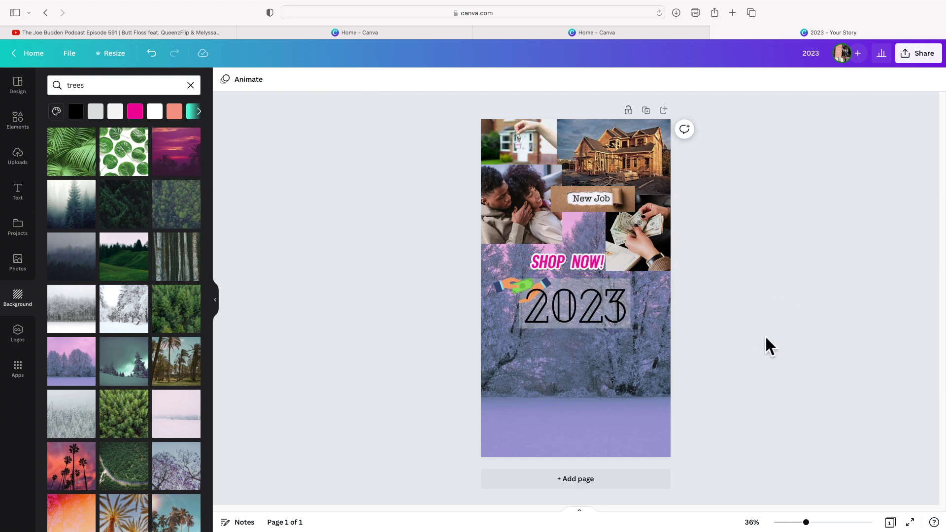